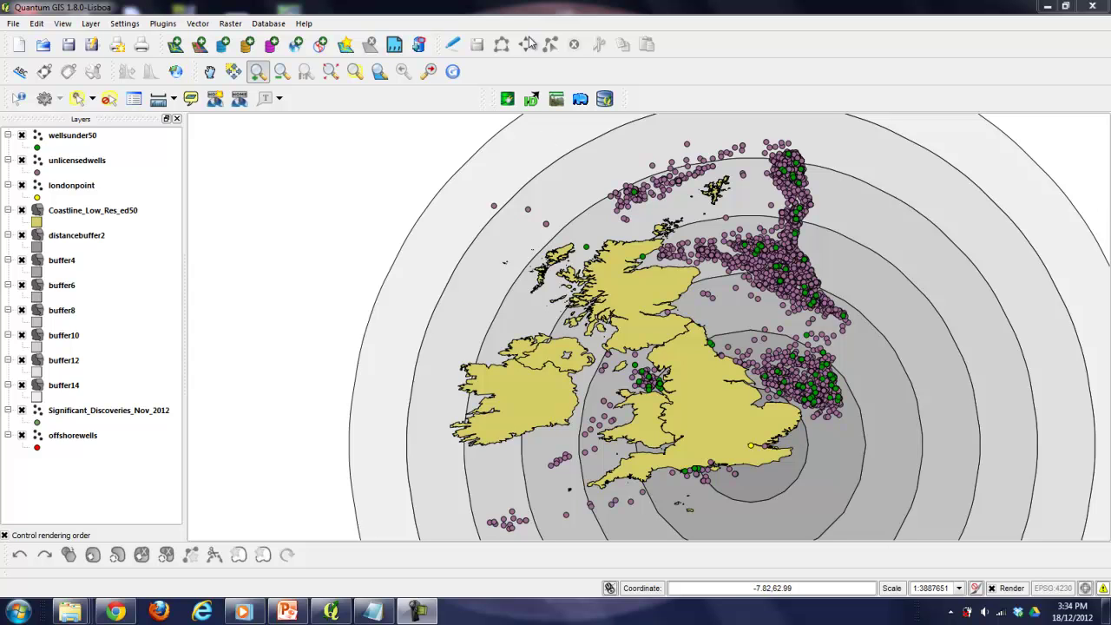
Define a new polygon layer with a text attribute named Whale Type
click(347, 45)
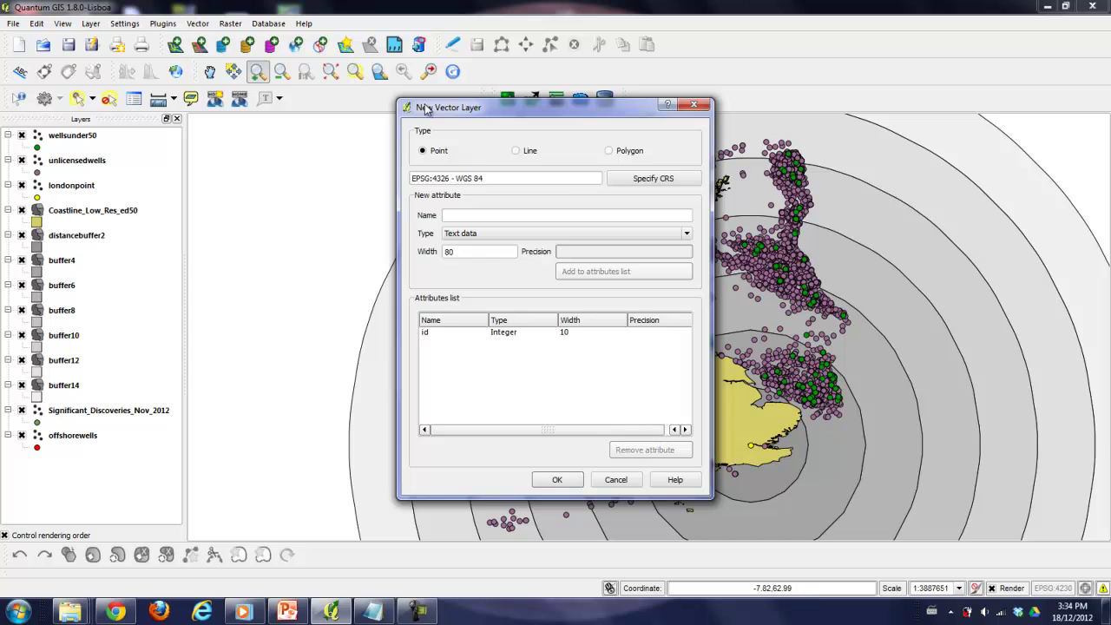
click(470, 216)
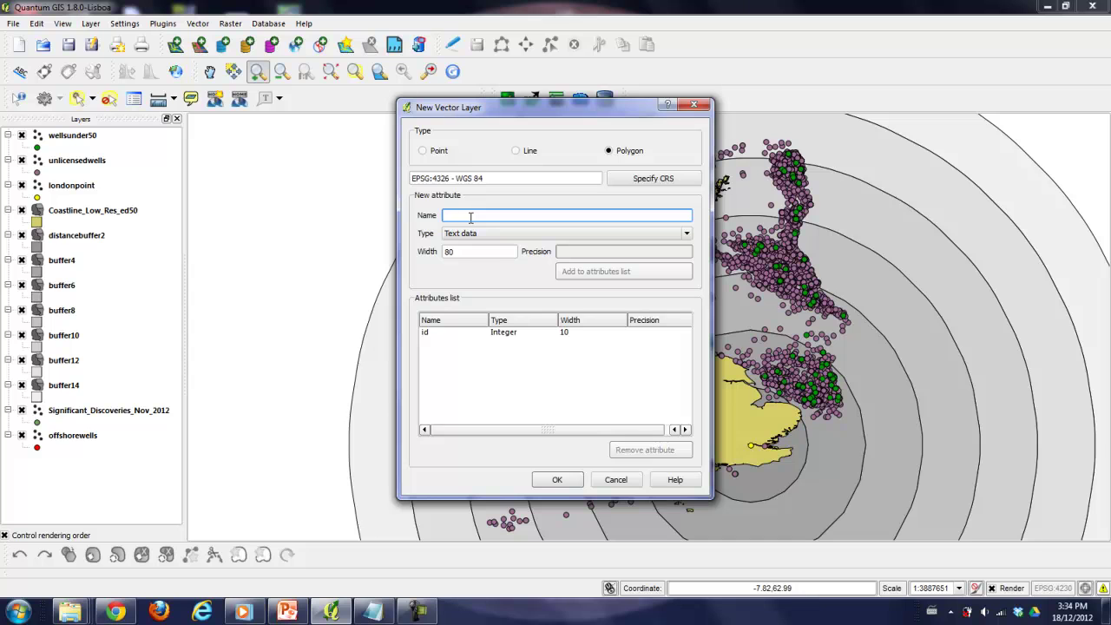
text(Whale Type)
key(Tab)
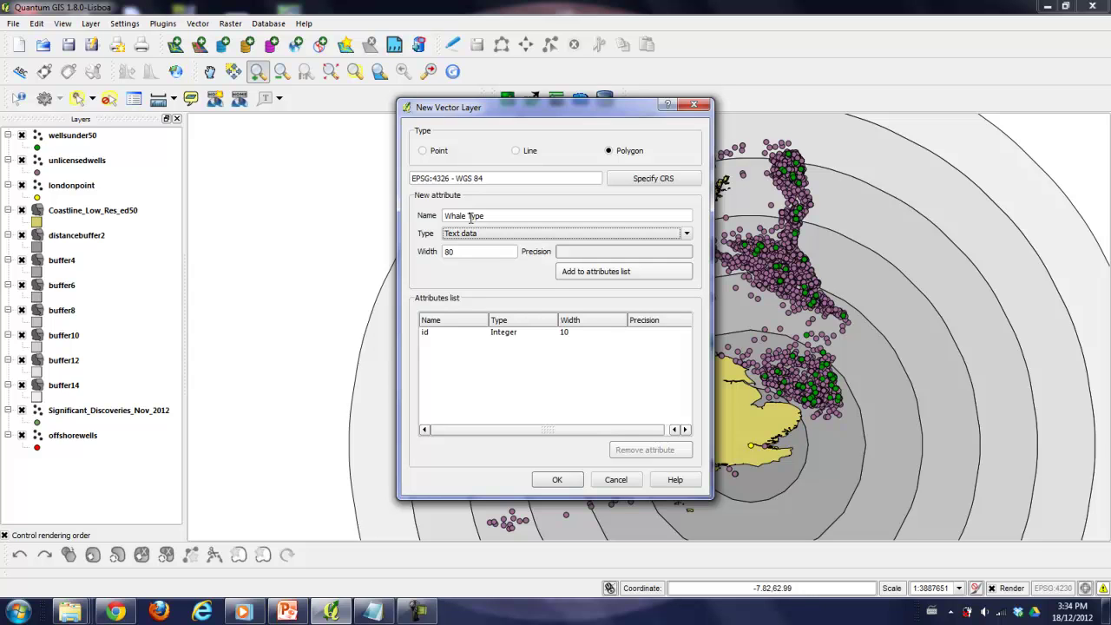
click(483, 234)
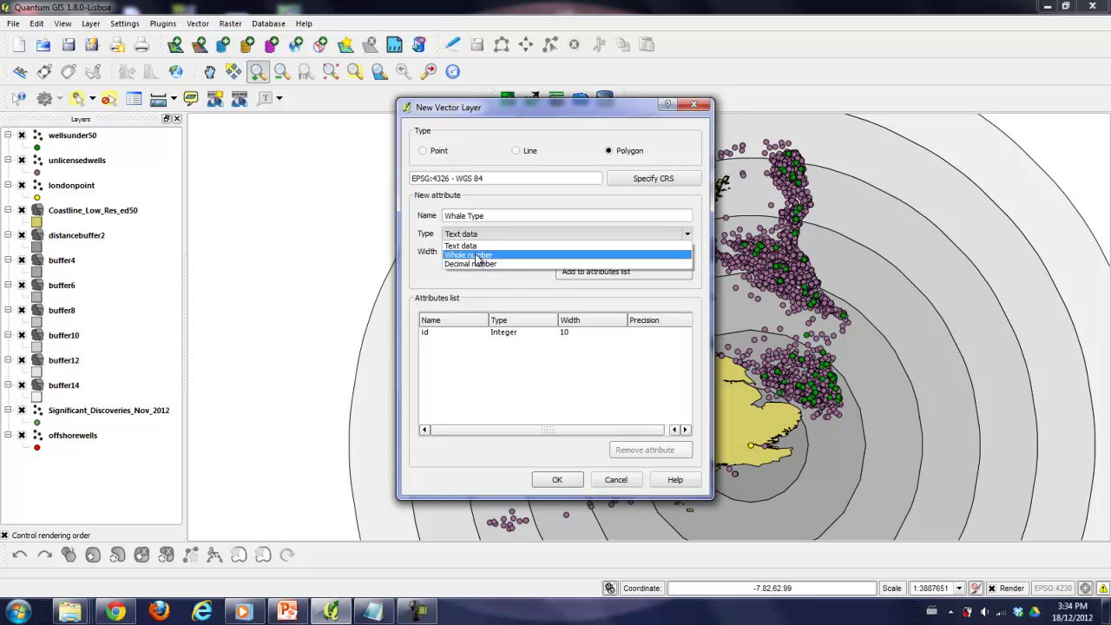
click(481, 244)
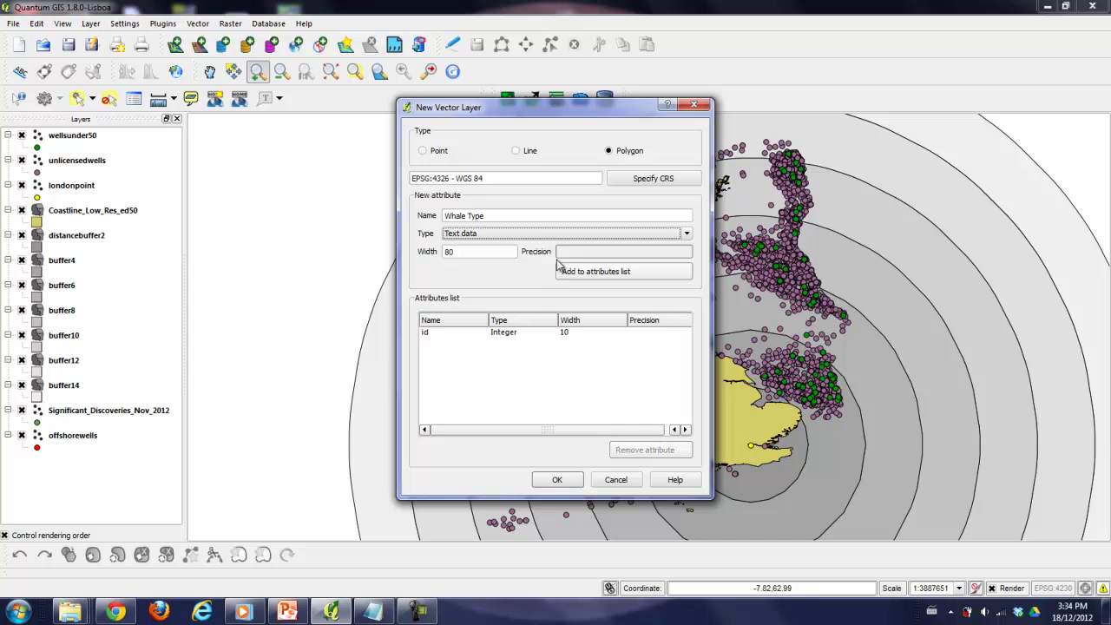
click(578, 276)
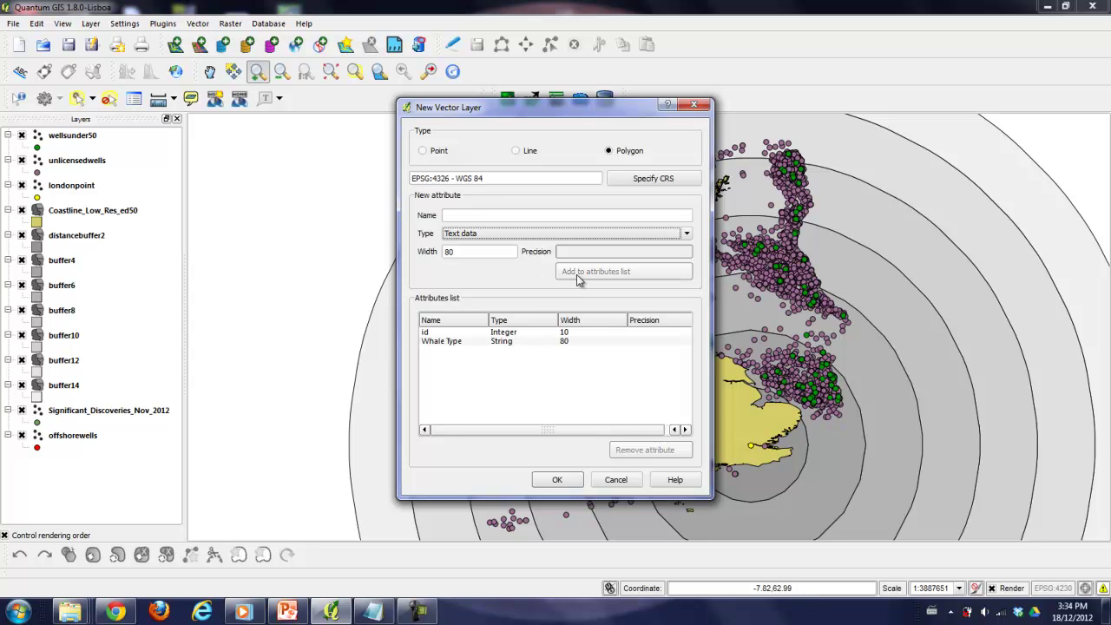
click(560, 483)
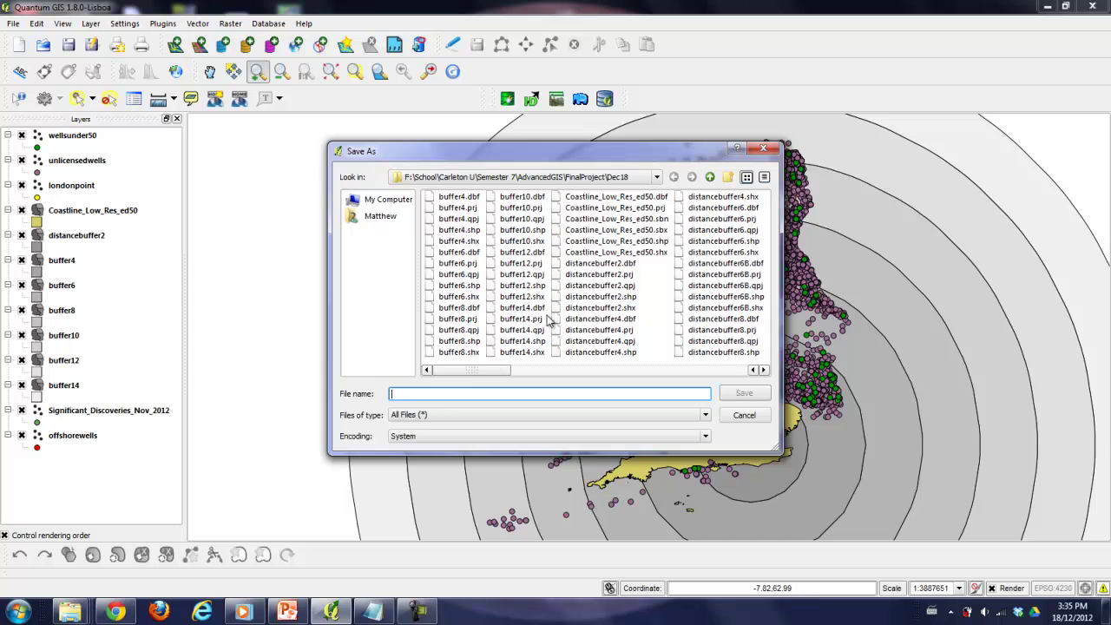
Enter Enviroment as the new layer's file name
click(480, 362)
click(455, 394)
text(E)
key(BackSpace)
text(Enviromentcon)
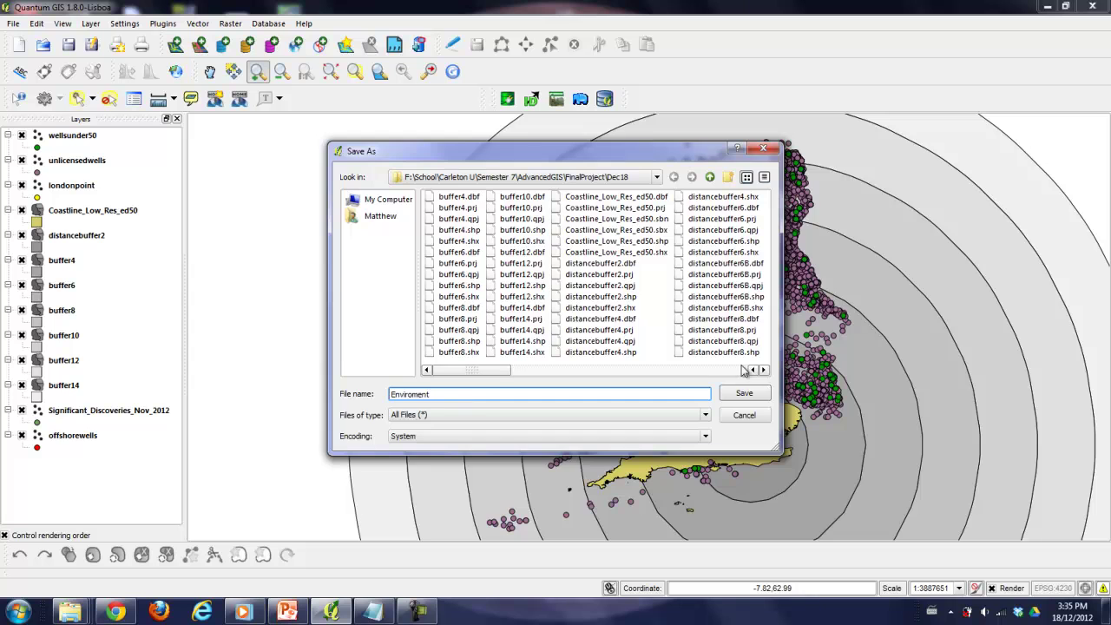
Save the Enviroment layer and move it to the top of the layer list
click(744, 393)
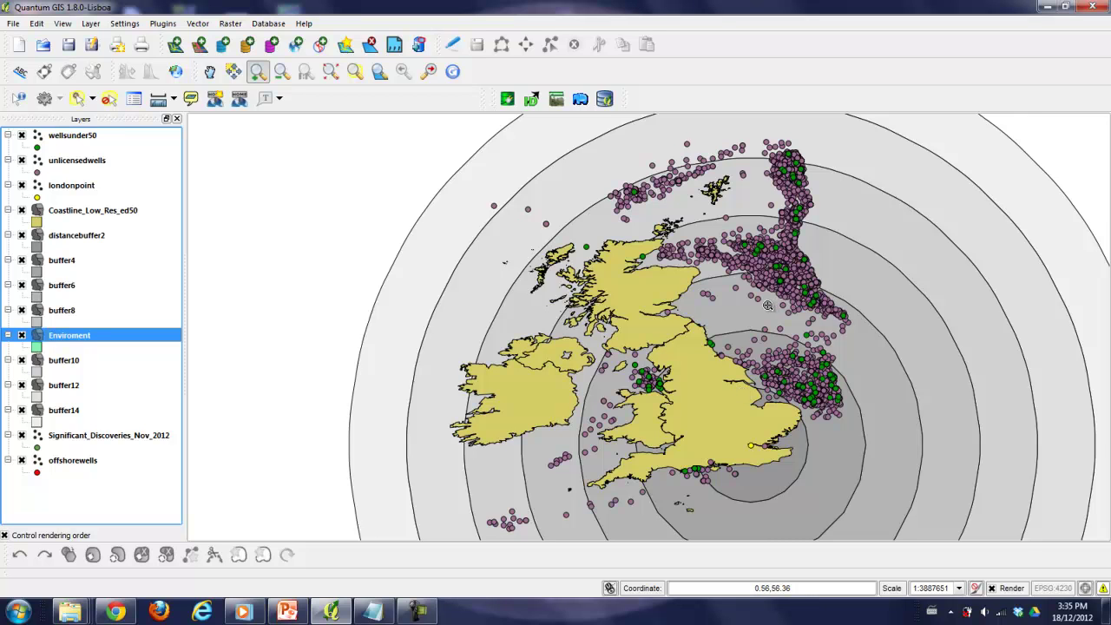
drag(68, 343, 87, 146)
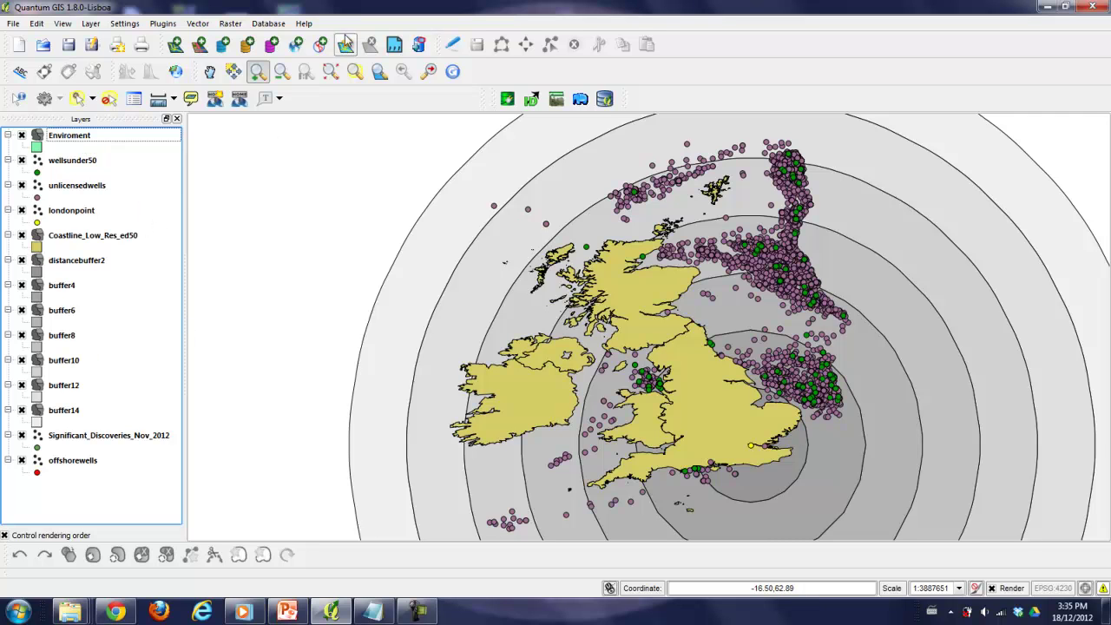
Put Enviroment into editing mode and zoom to the offshore well cluster (about 1:840680)
click(449, 48)
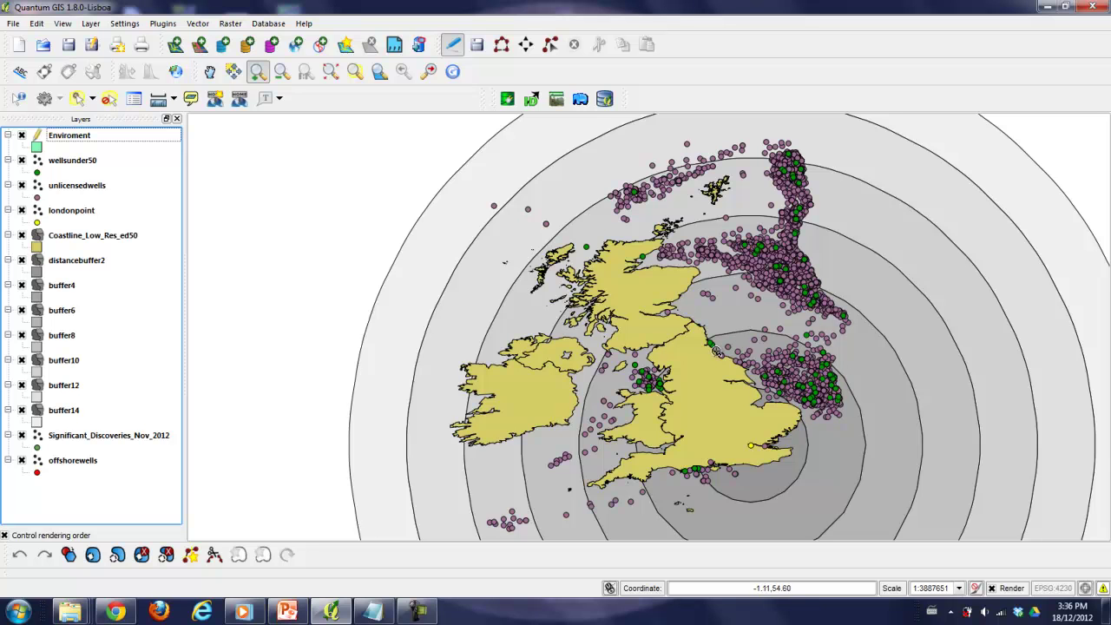
drag(738, 335, 854, 424)
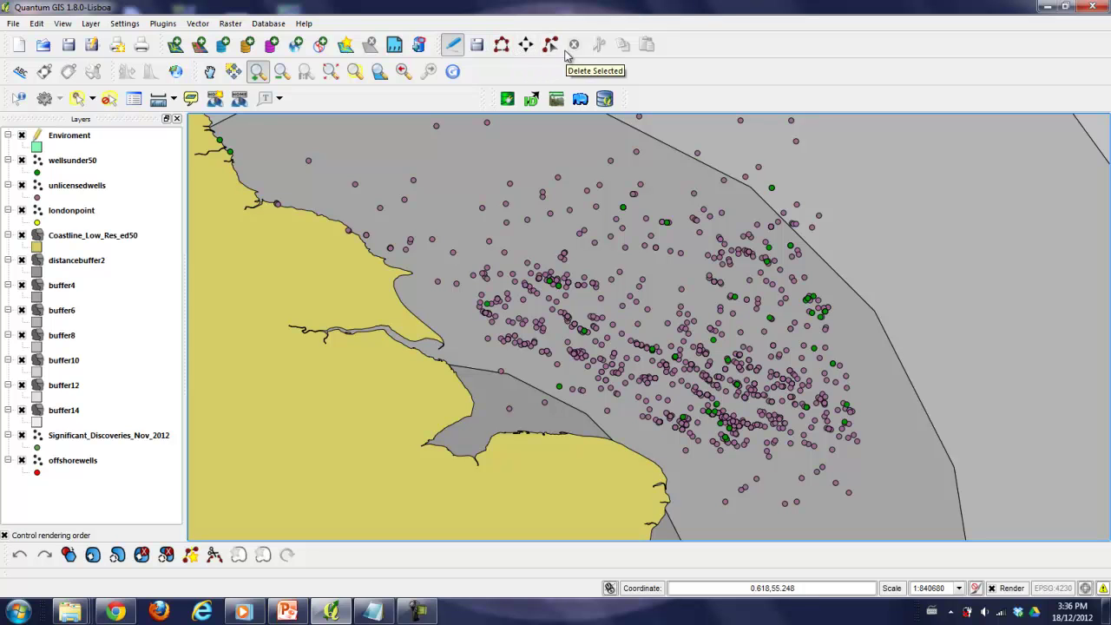
Digitise the environmental-zone polygon around the northern part of the well cluster
click(502, 45)
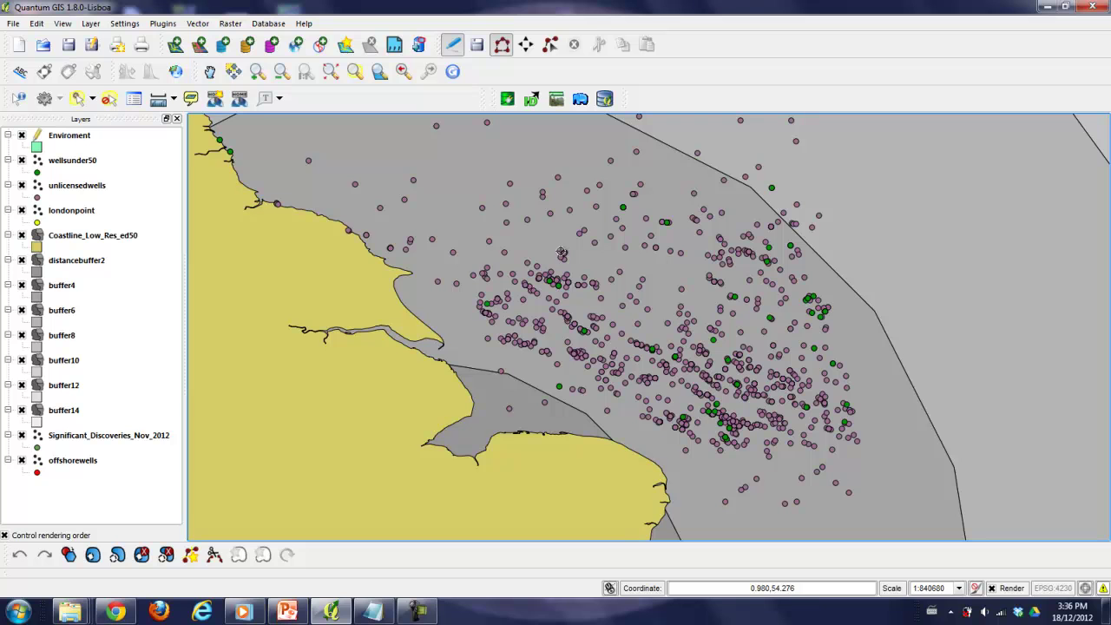
click(468, 174)
click(488, 164)
click(513, 159)
click(542, 156)
click(573, 158)
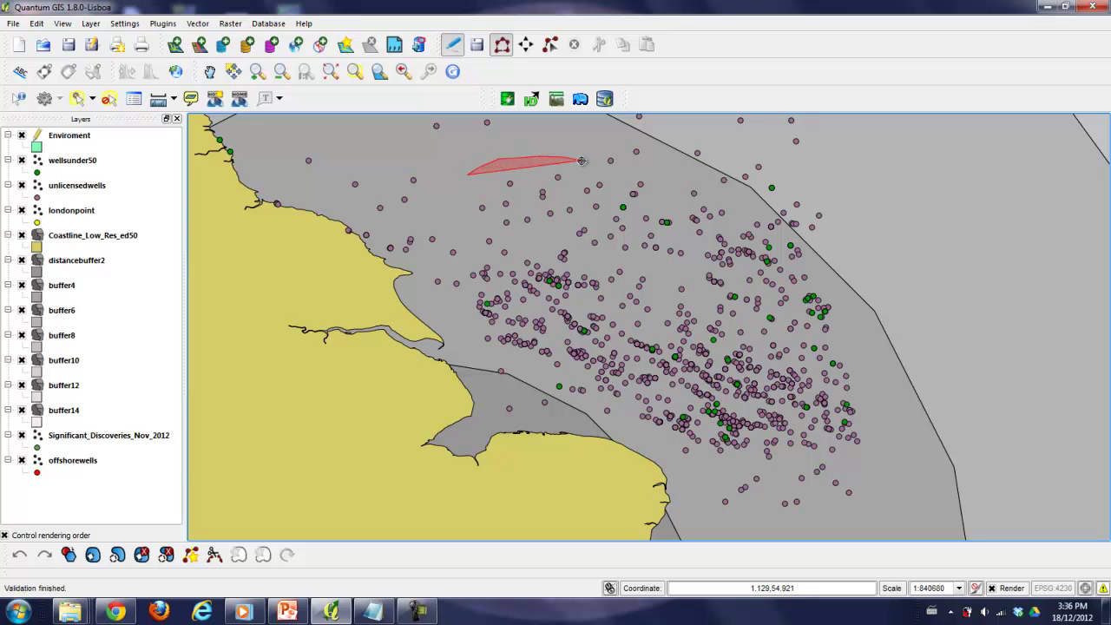
click(599, 168)
click(633, 191)
click(694, 217)
click(738, 242)
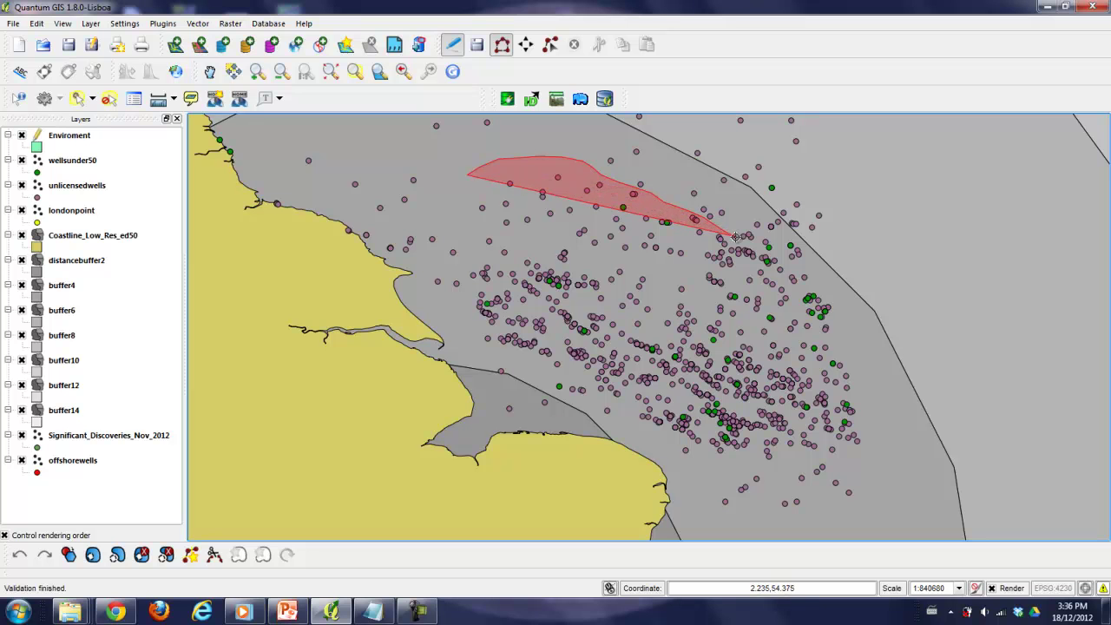
click(768, 263)
click(784, 299)
click(792, 342)
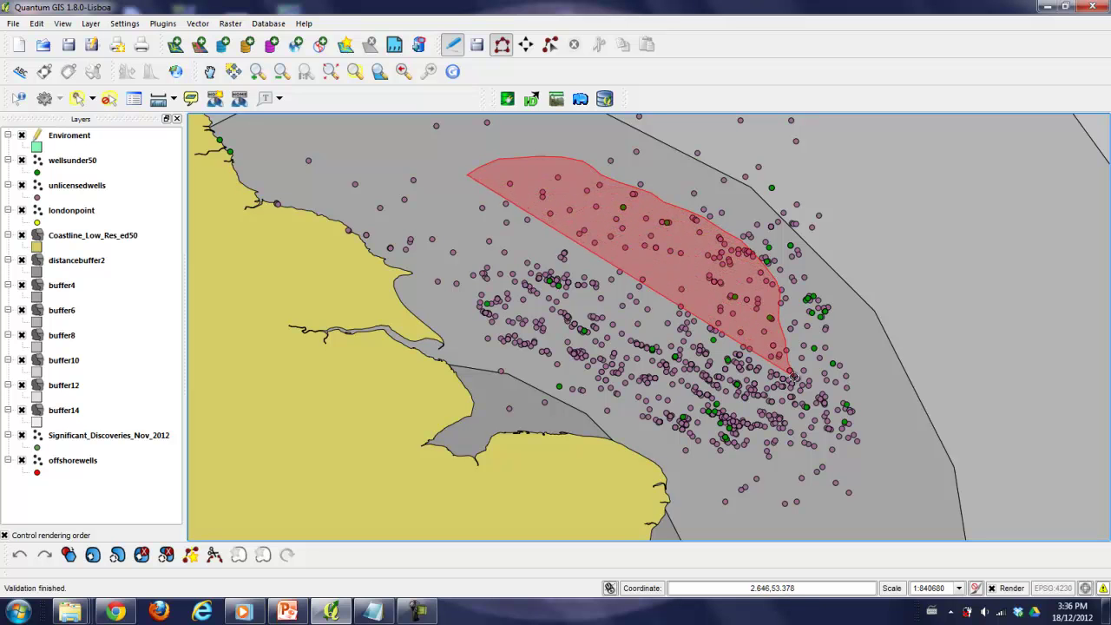
click(794, 375)
click(787, 396)
click(742, 396)
click(690, 388)
click(646, 382)
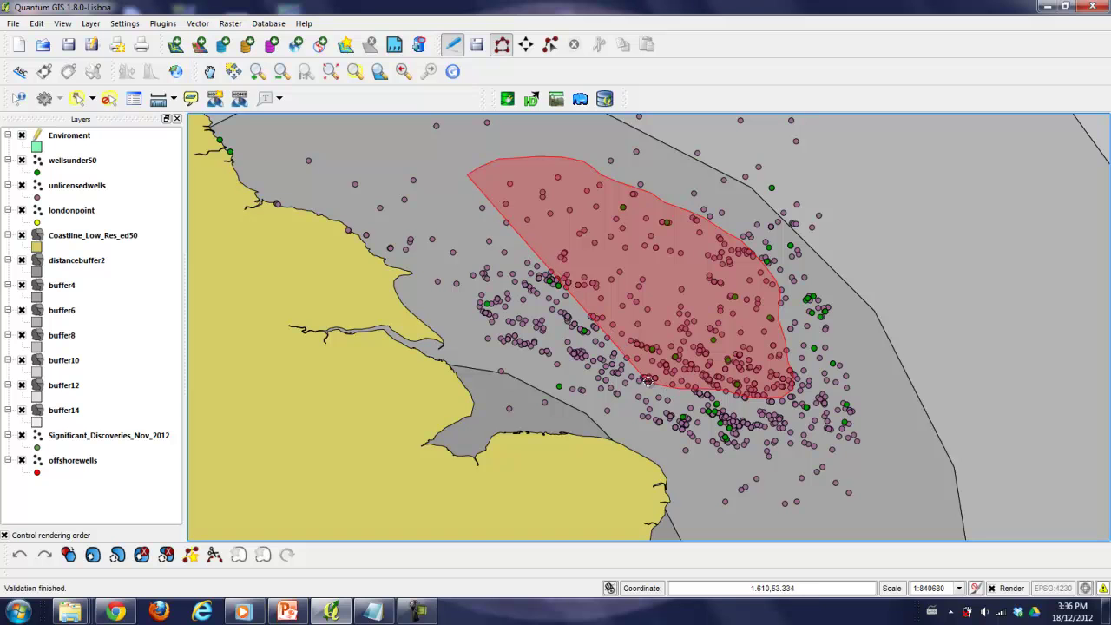
click(639, 344)
click(647, 312)
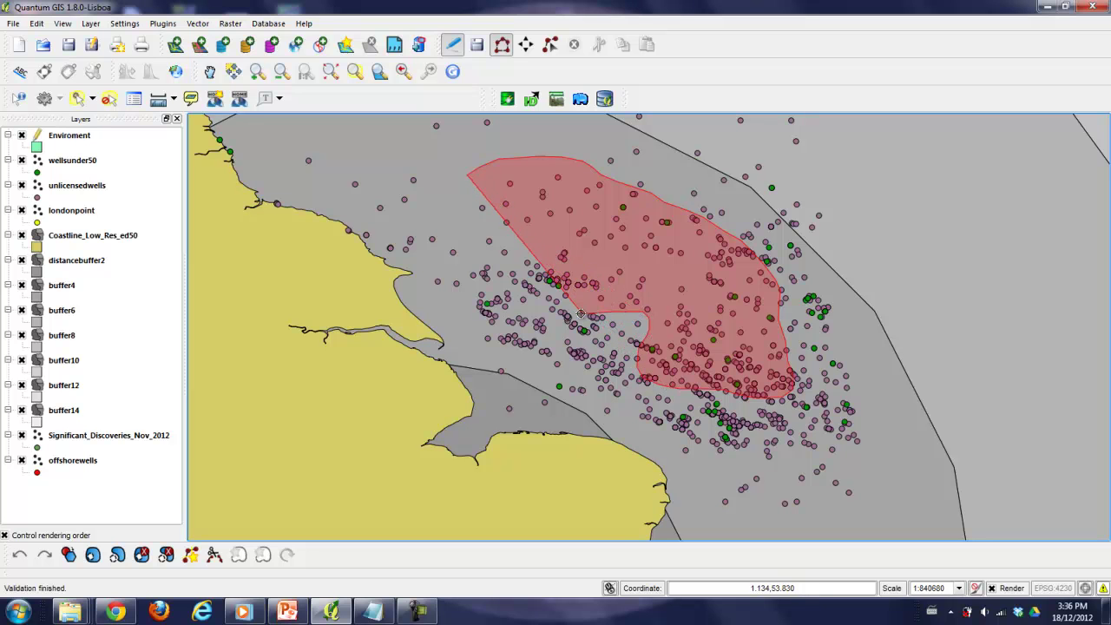
click(537, 313)
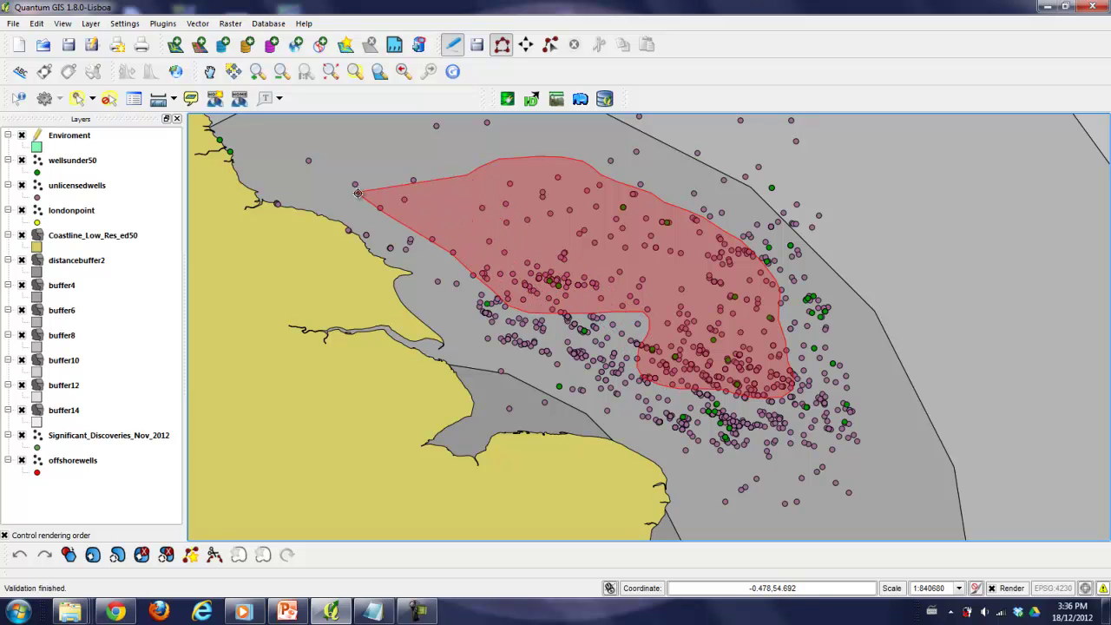
click(348, 156)
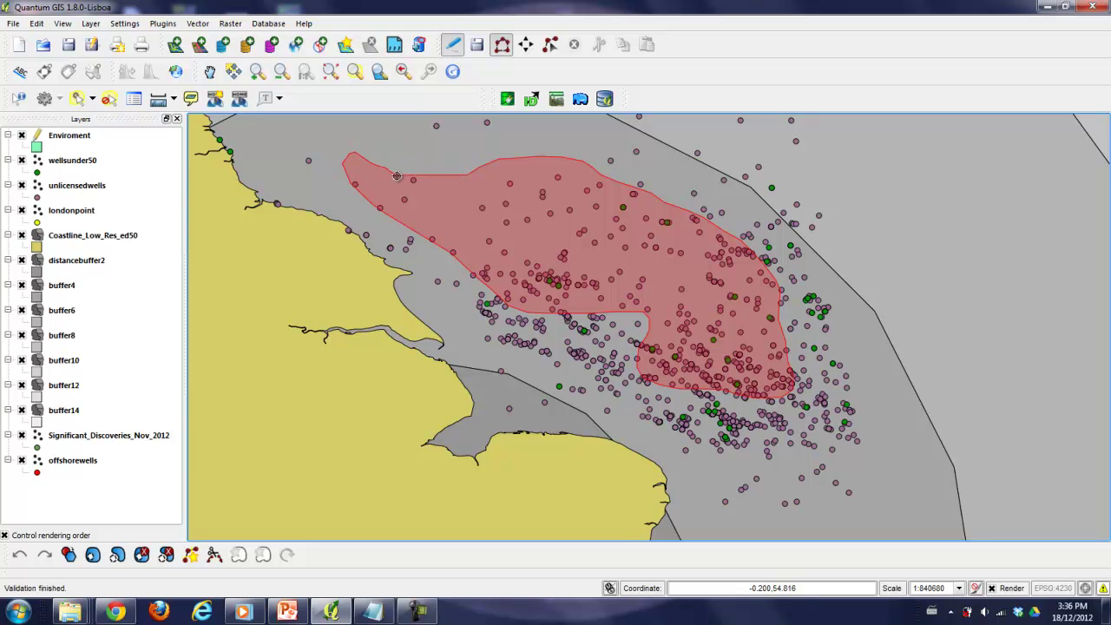
right_click(445, 185)
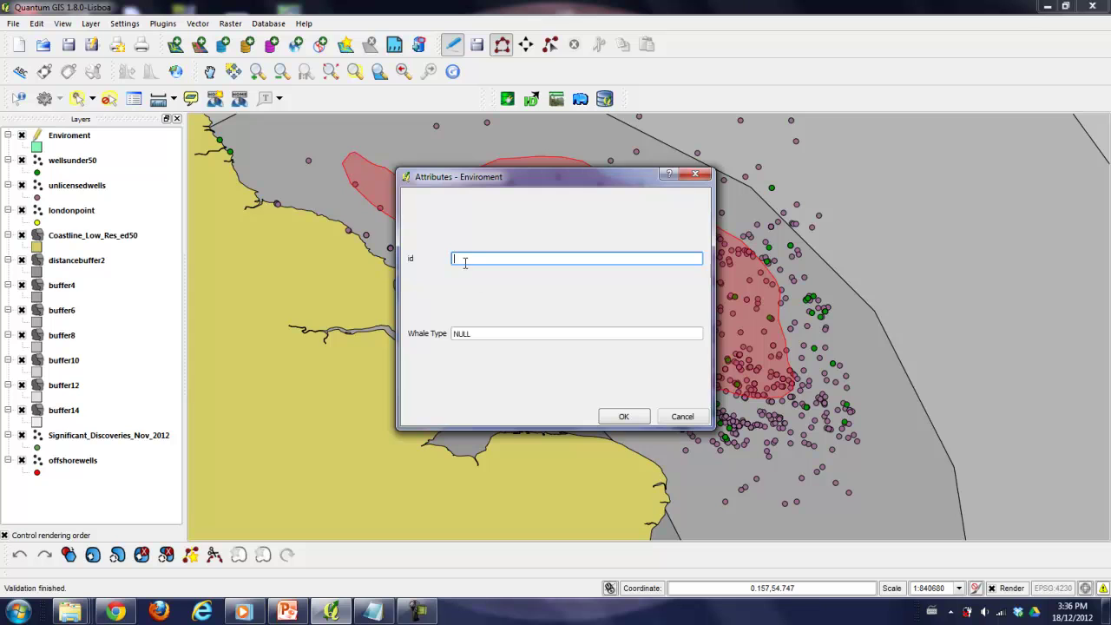
Give the zone id 1 and Whale Type Beluga
text(1)
key(Tab)
text(Beluga)
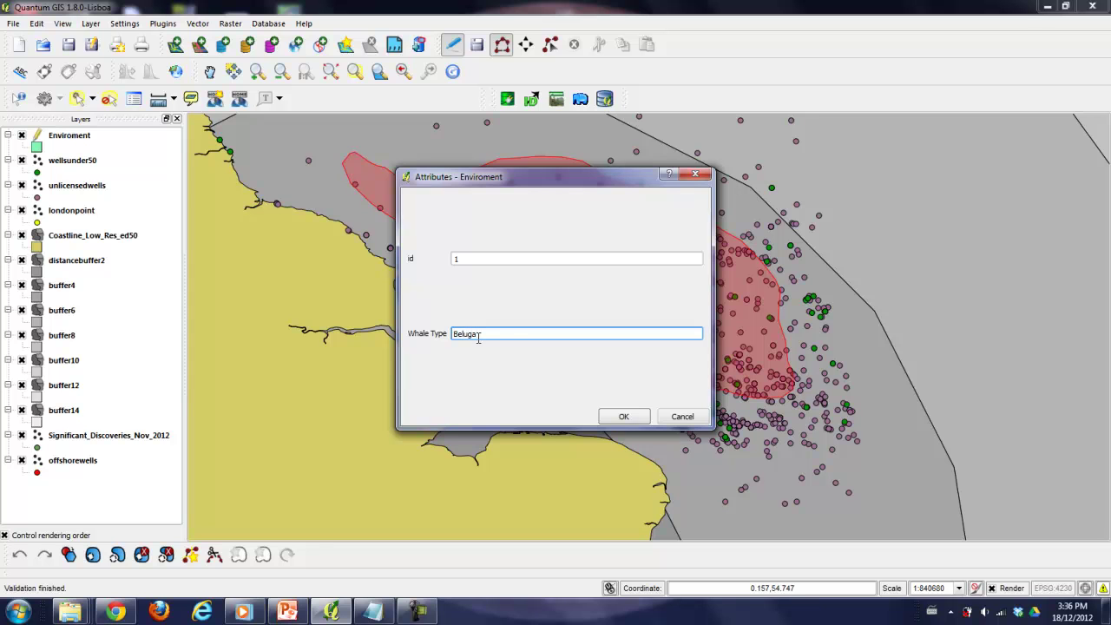
click(620, 419)
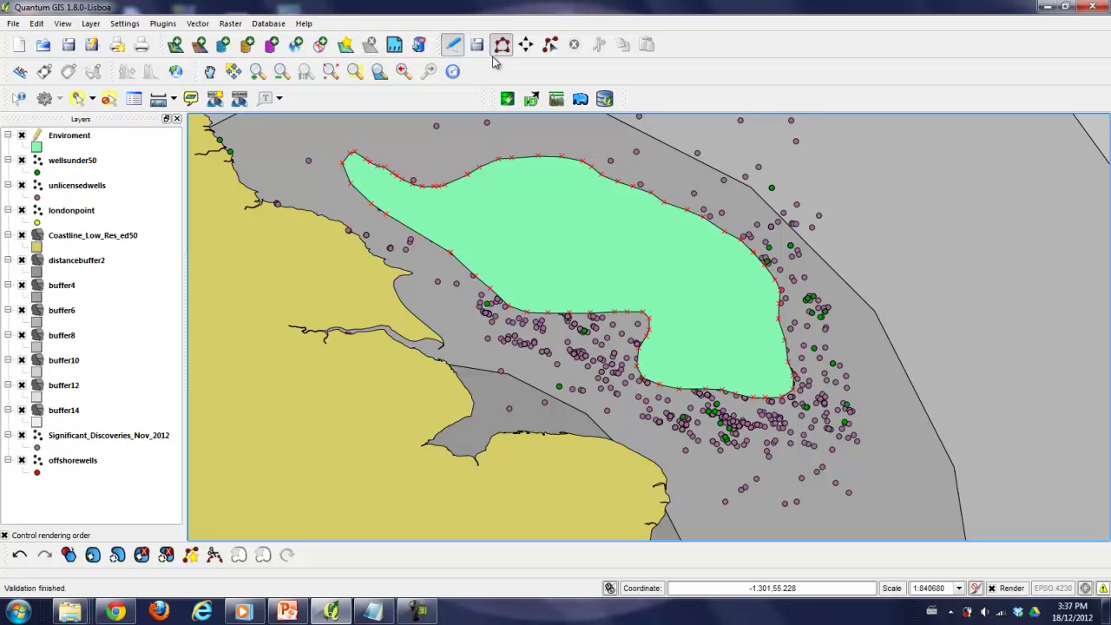
Shift the zone polygon slightly south
click(526, 44)
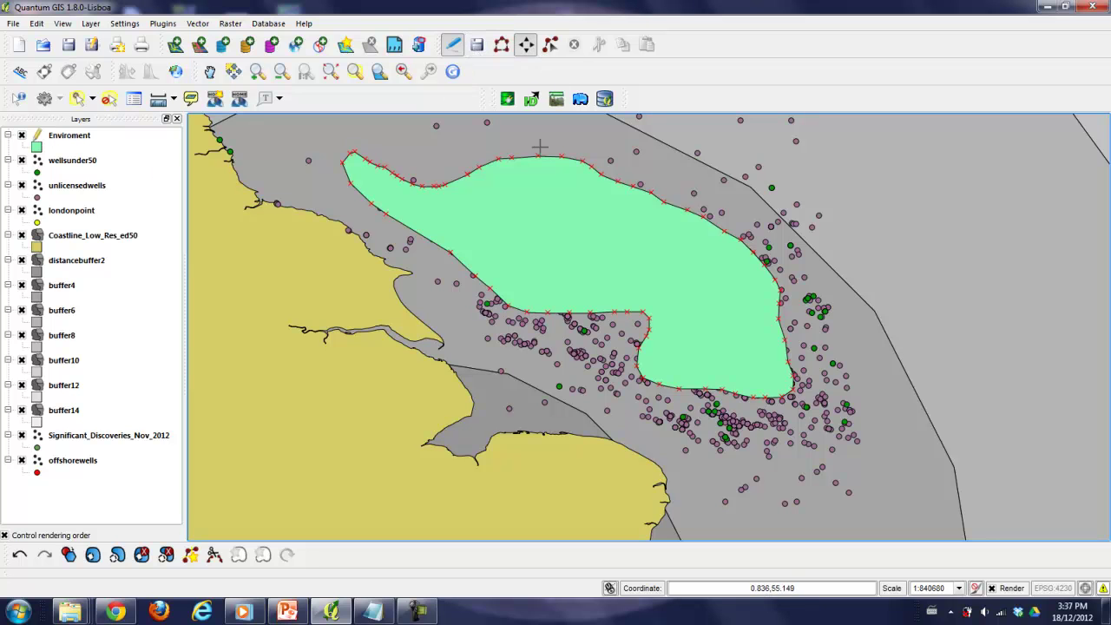
click(547, 188)
drag(548, 189, 550, 206)
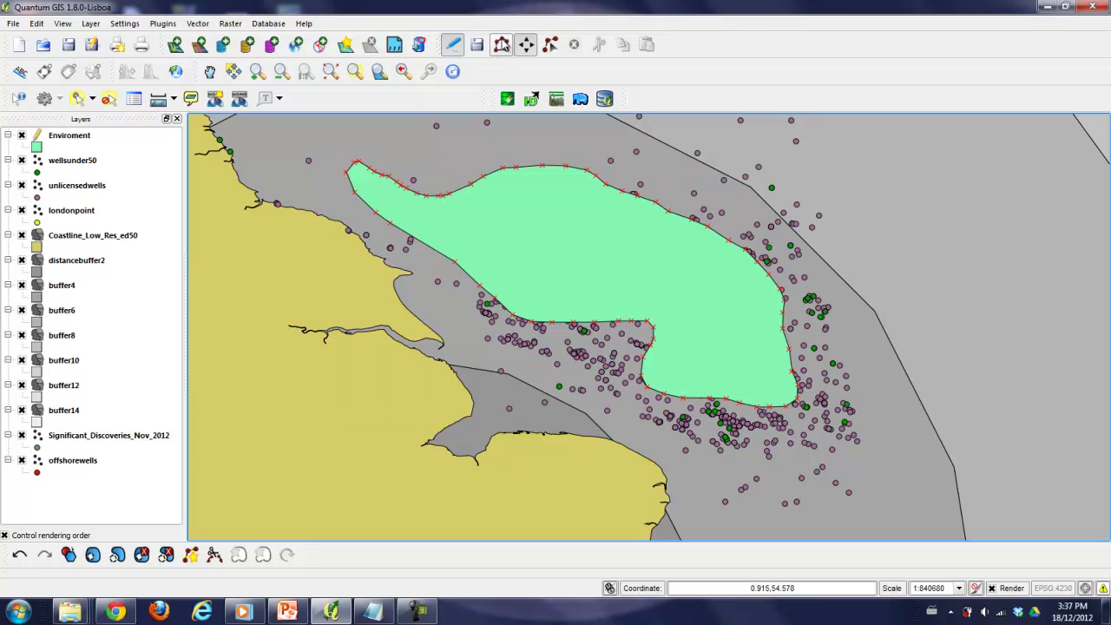
Add a new vertex on the zone's northern edge with the Node Tool, then toggle editing off
click(550, 44)
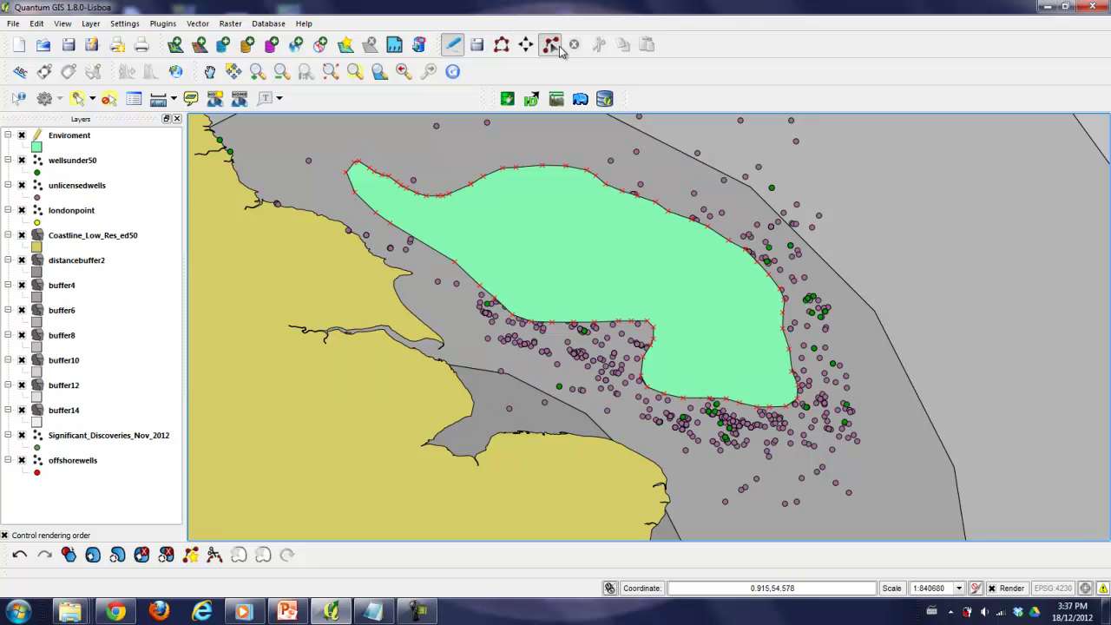
click(515, 169)
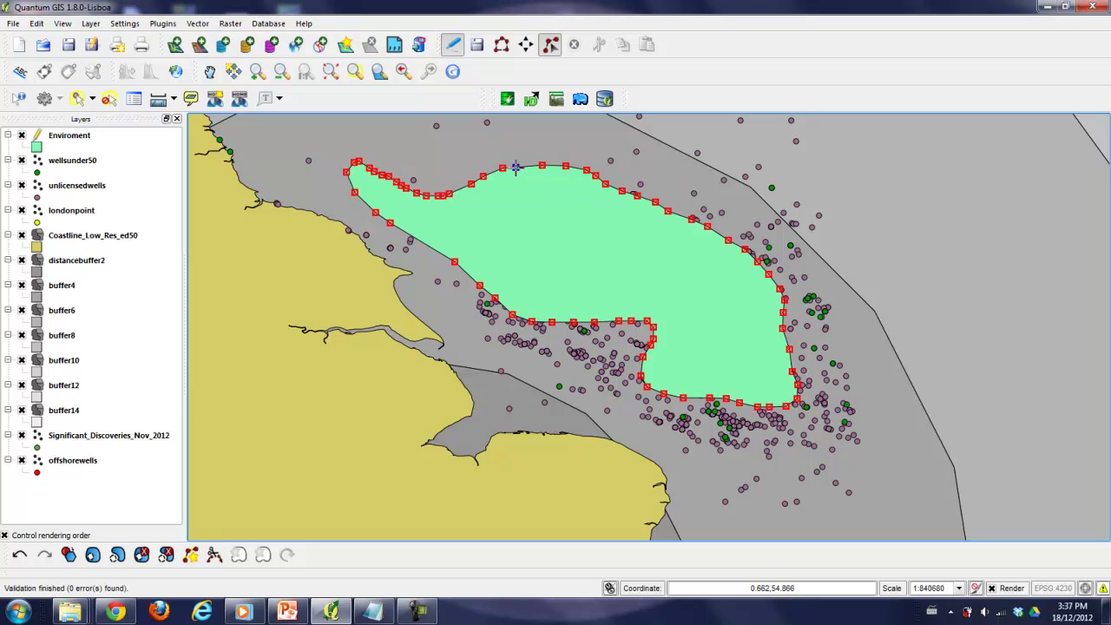
double_click(516, 162)
click(481, 50)
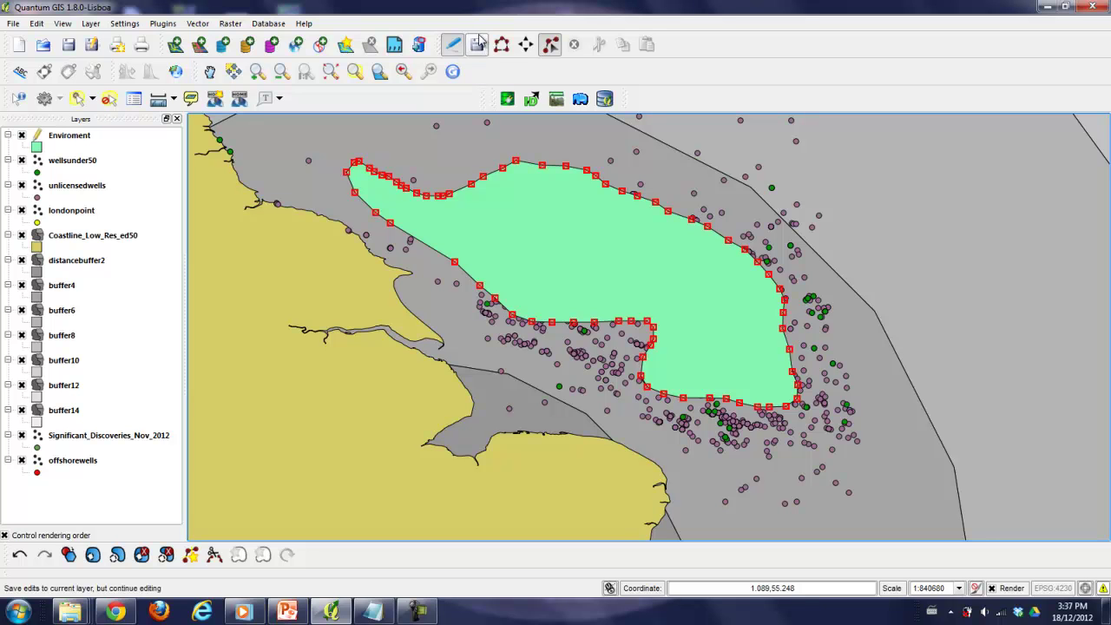
Save the Enviroment edits and move the layer beneath the three well layers
click(450, 49)
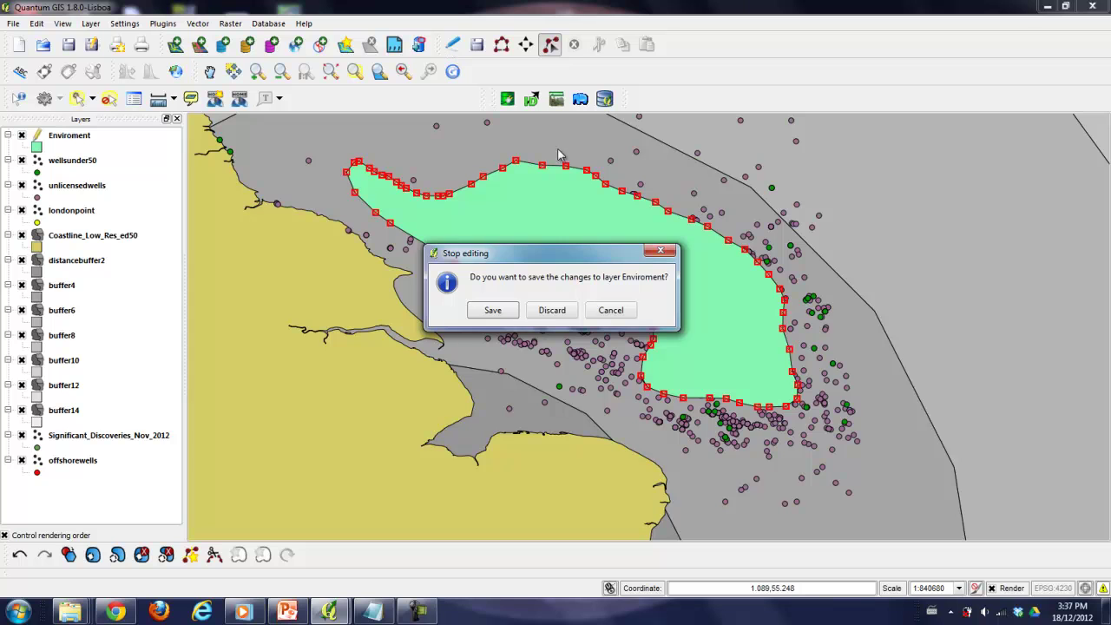
click(662, 250)
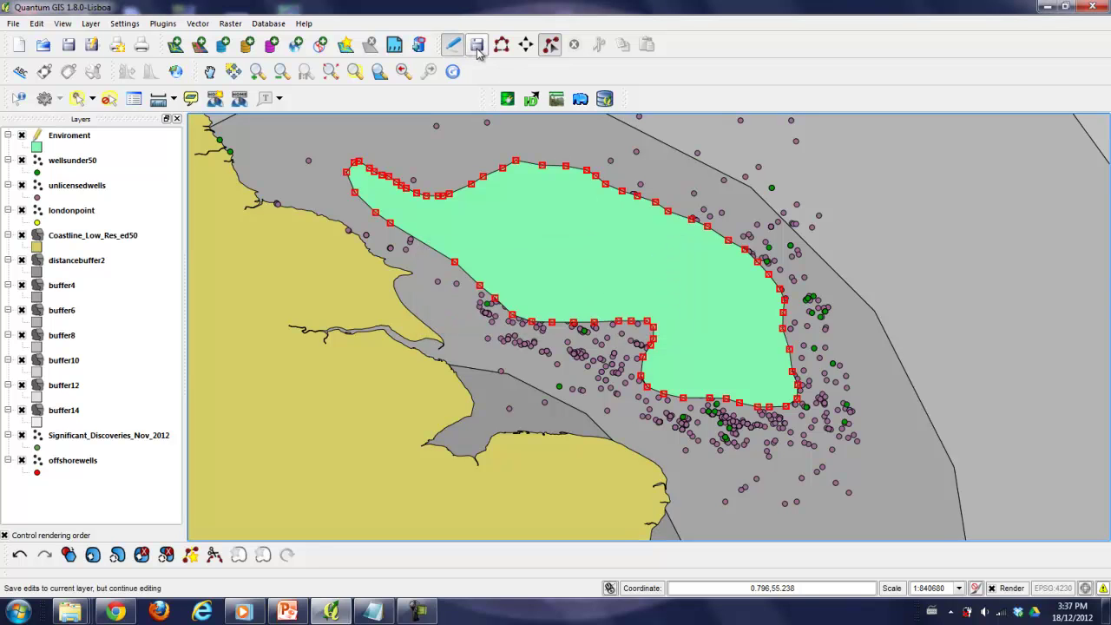
click(503, 46)
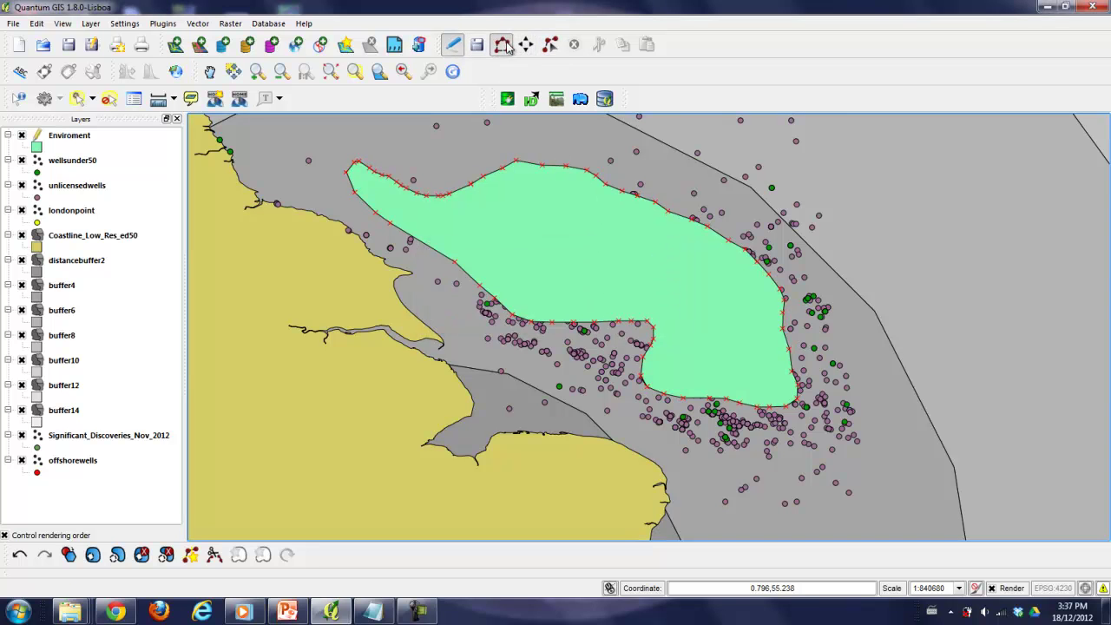
click(459, 46)
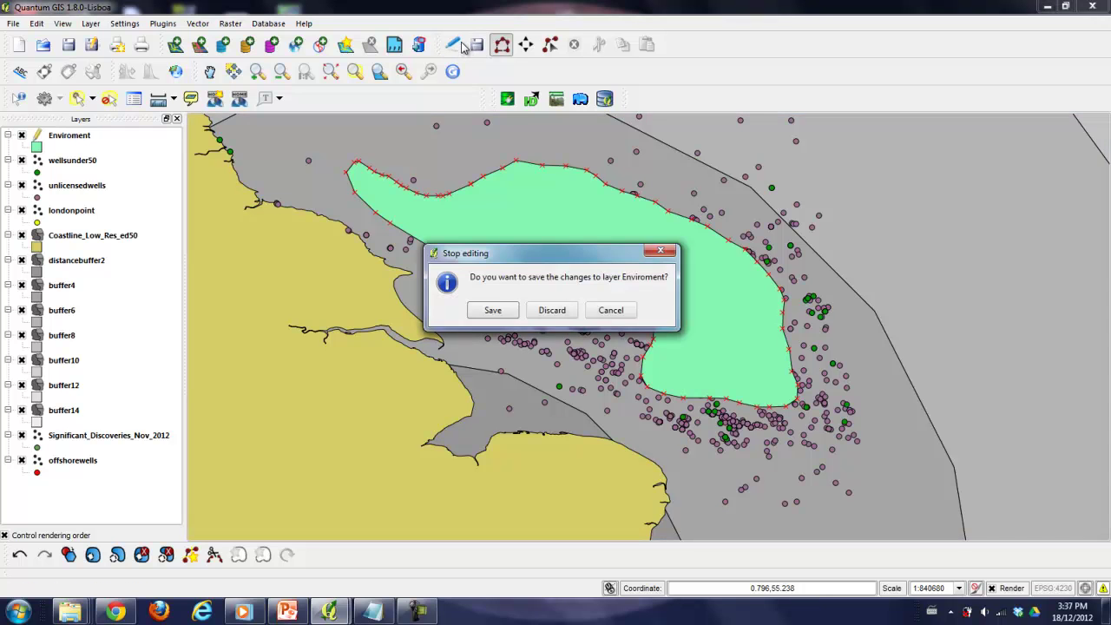
click(495, 310)
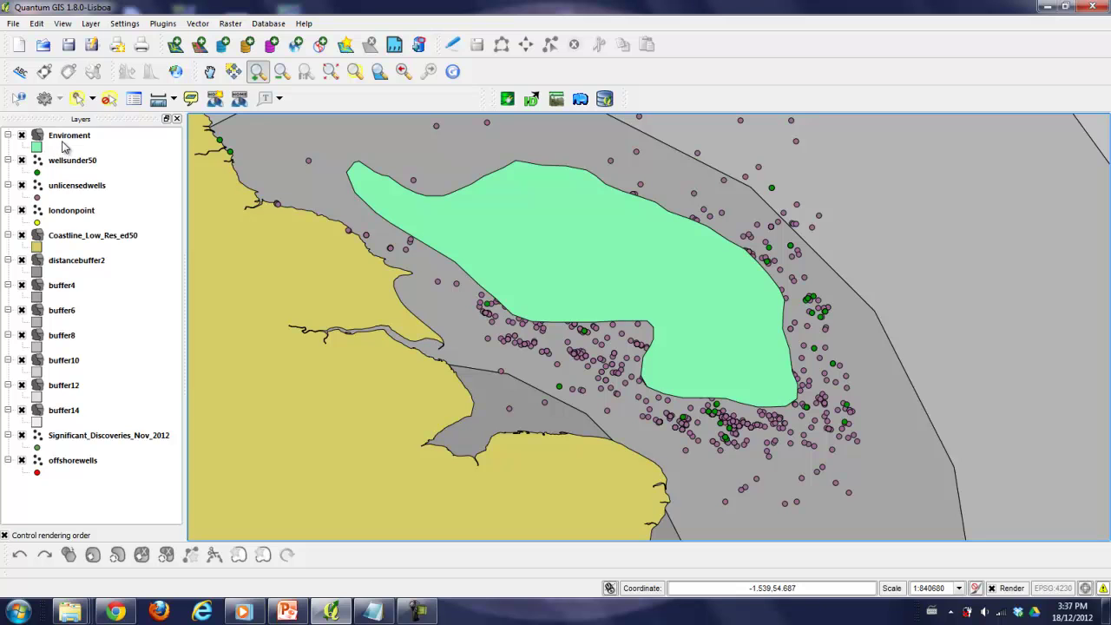
drag(65, 137, 94, 212)
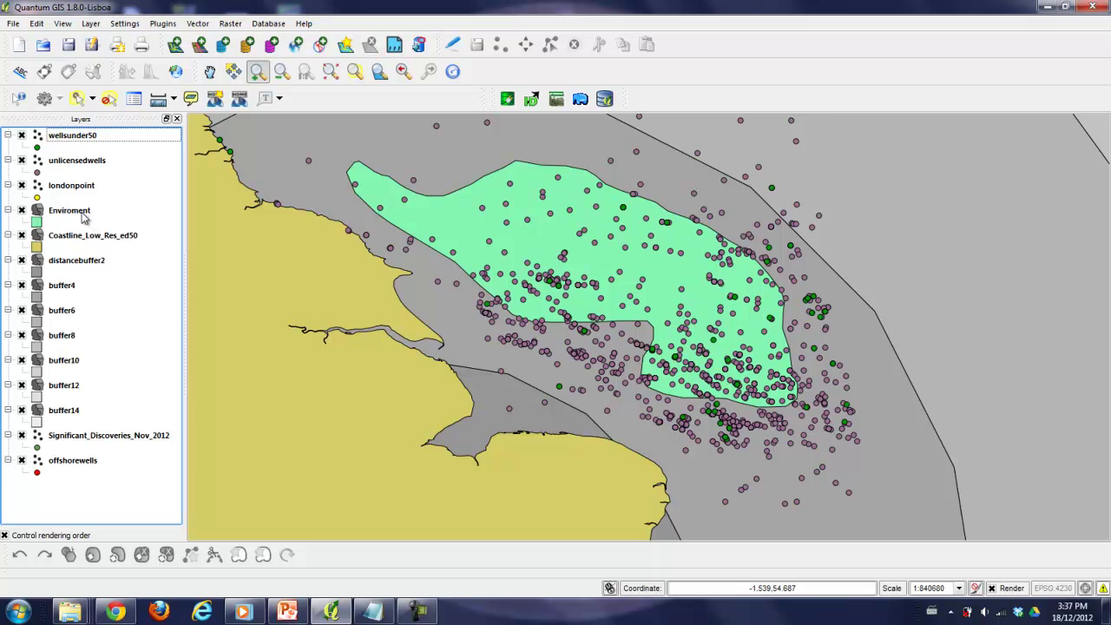
Change the Enviroment fill style to the BDiagonal hatch pattern
double_click(80, 211)
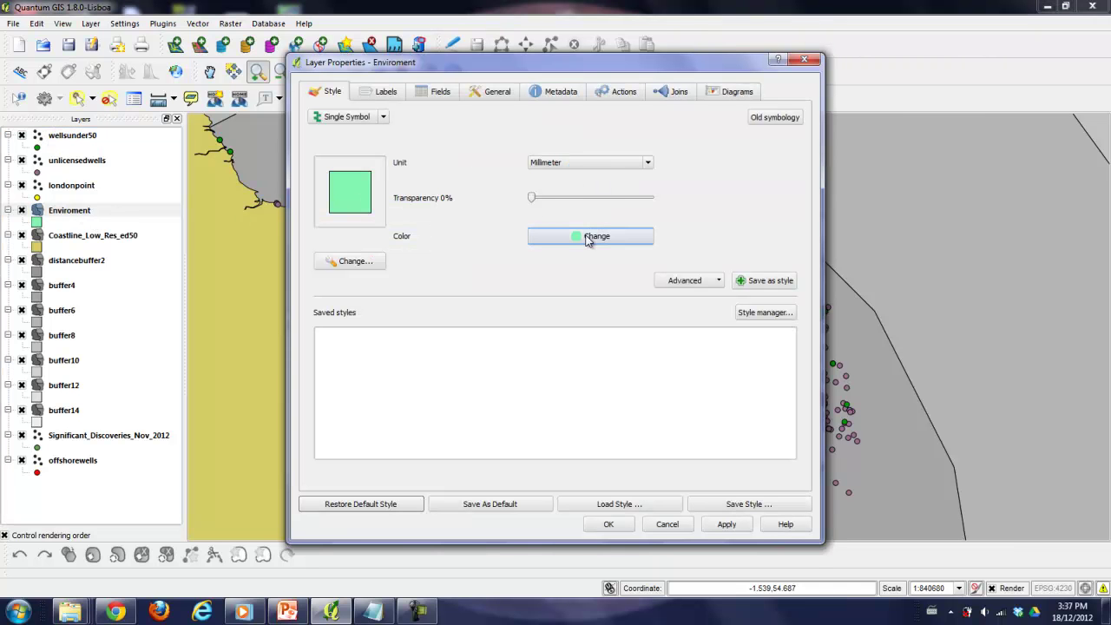
click(717, 282)
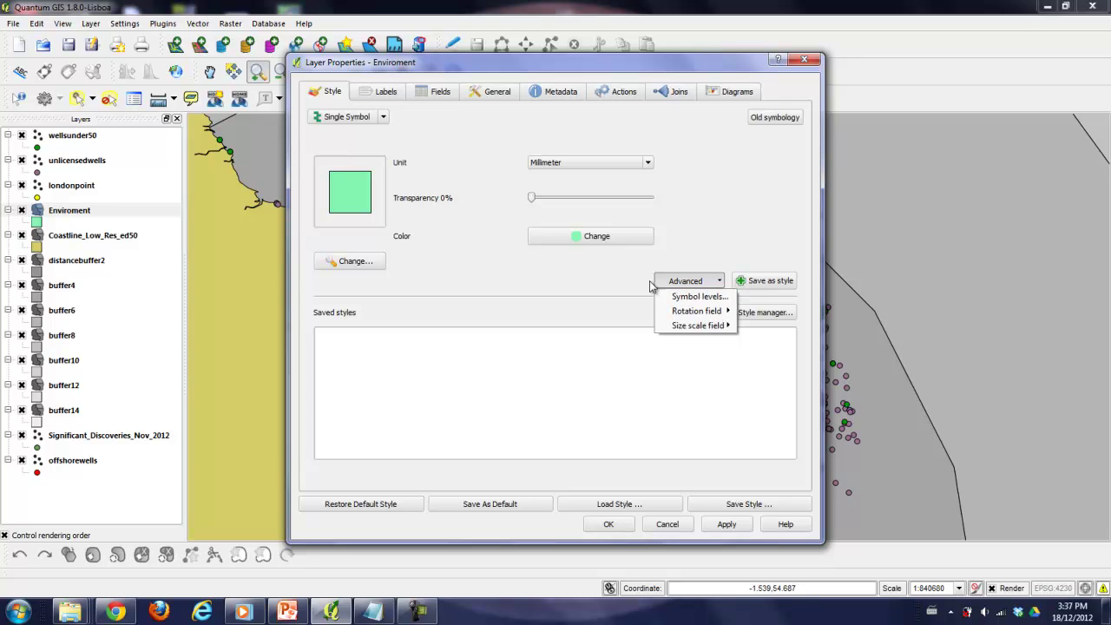
click(607, 280)
click(331, 265)
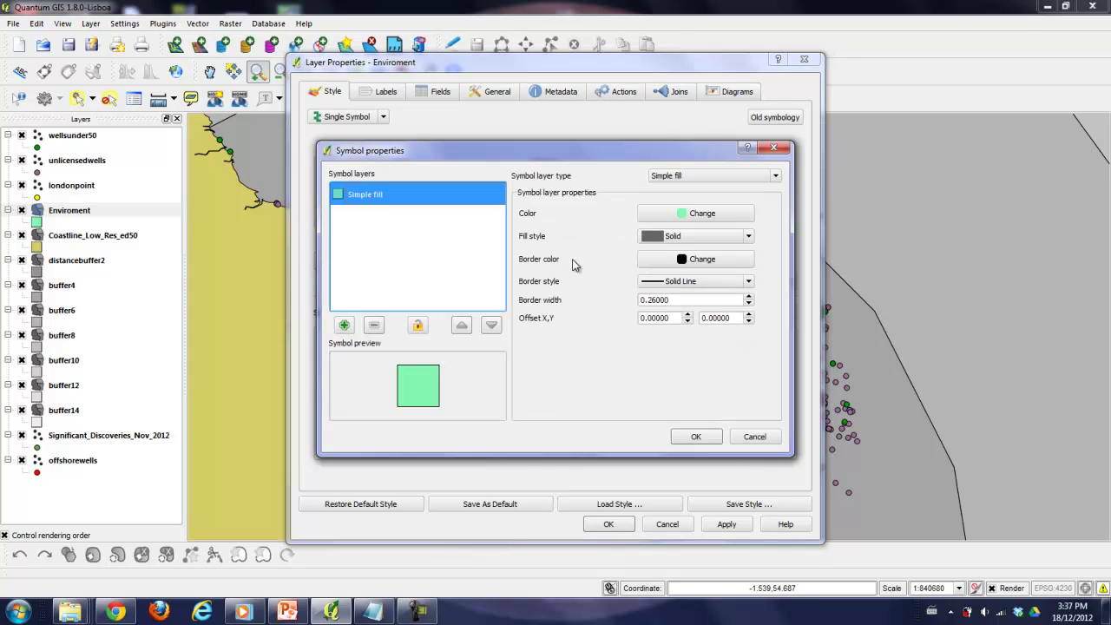
click(677, 238)
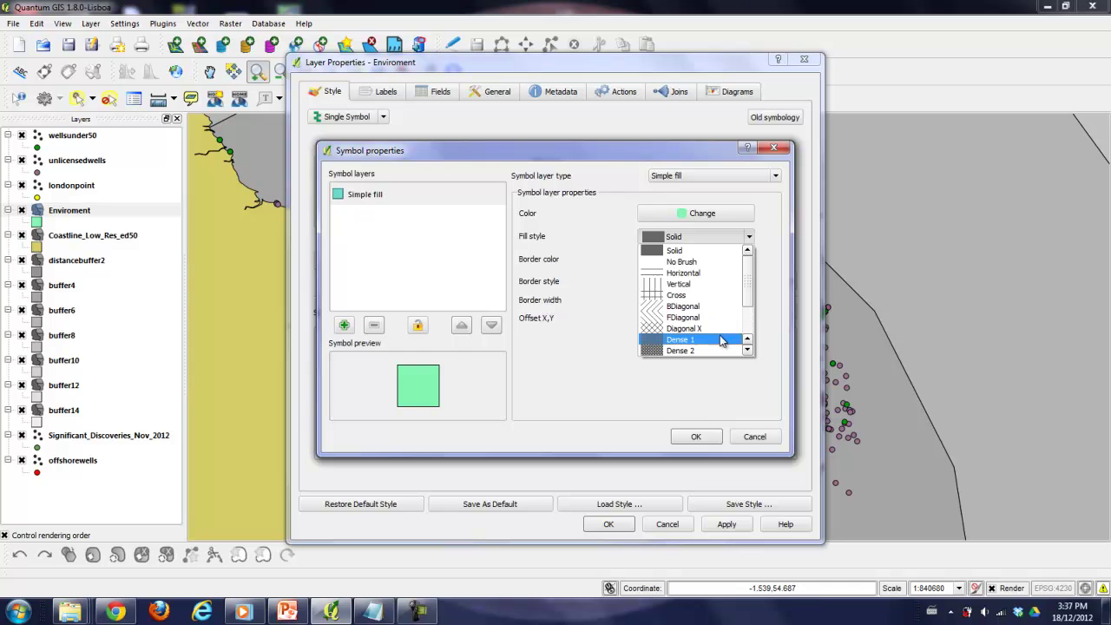
scroll(727, 323, down, 2)
click(730, 330)
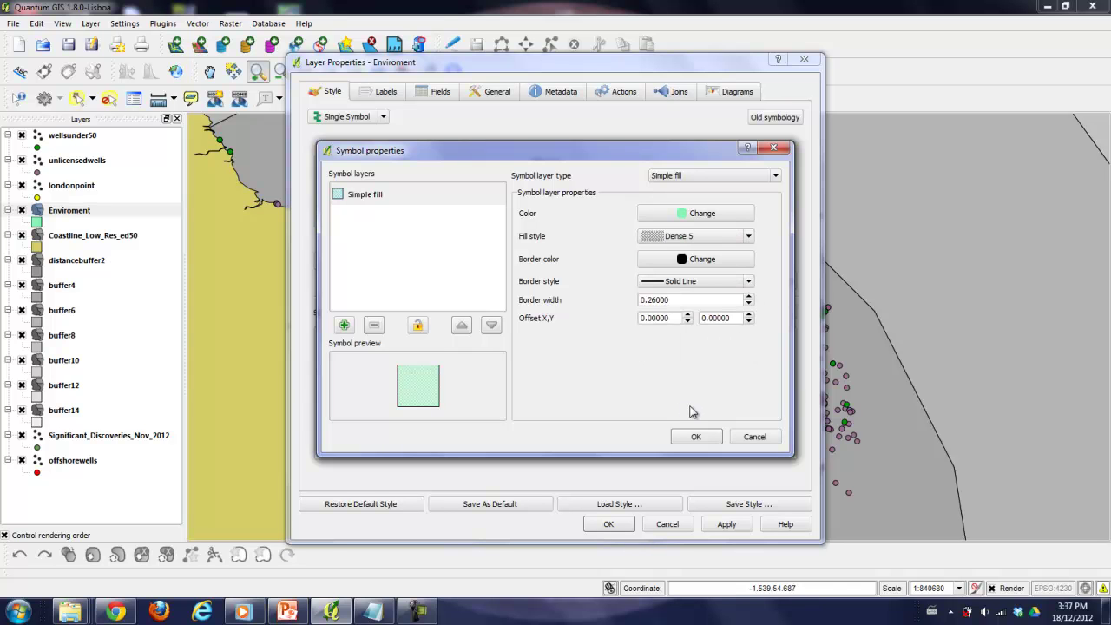
click(725, 238)
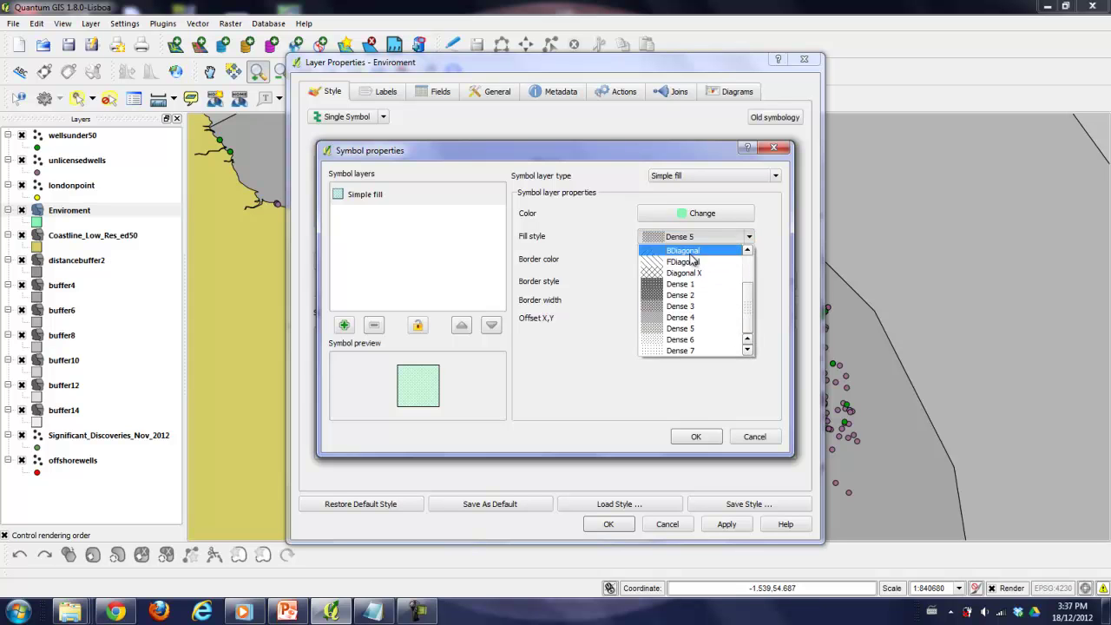
click(695, 251)
click(699, 436)
Set the hatch colour to purple and apply the new style
click(605, 237)
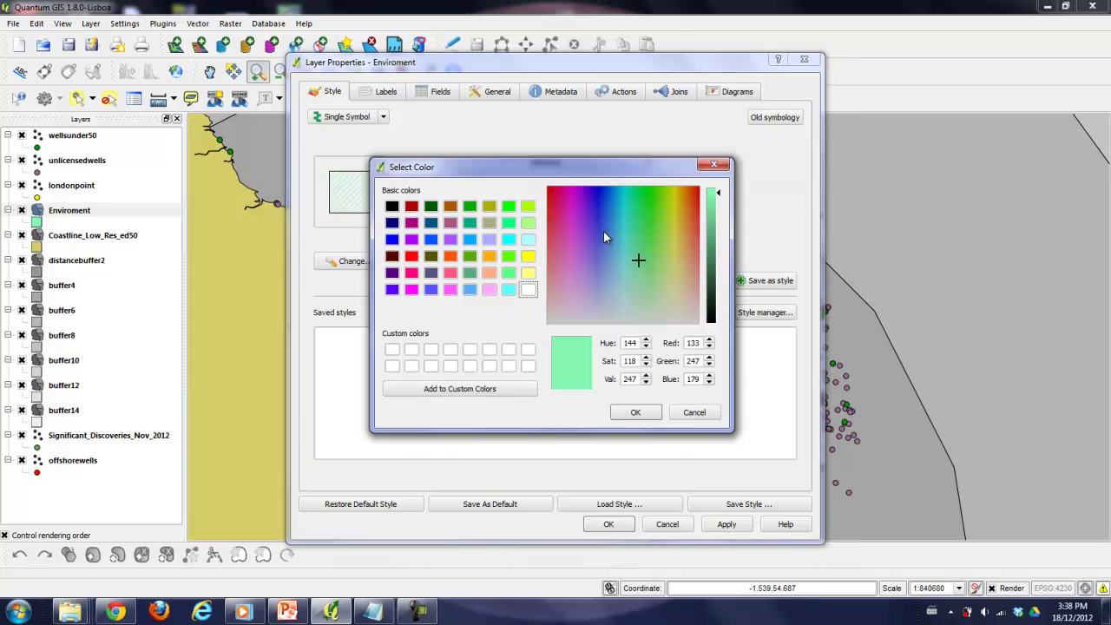
click(413, 254)
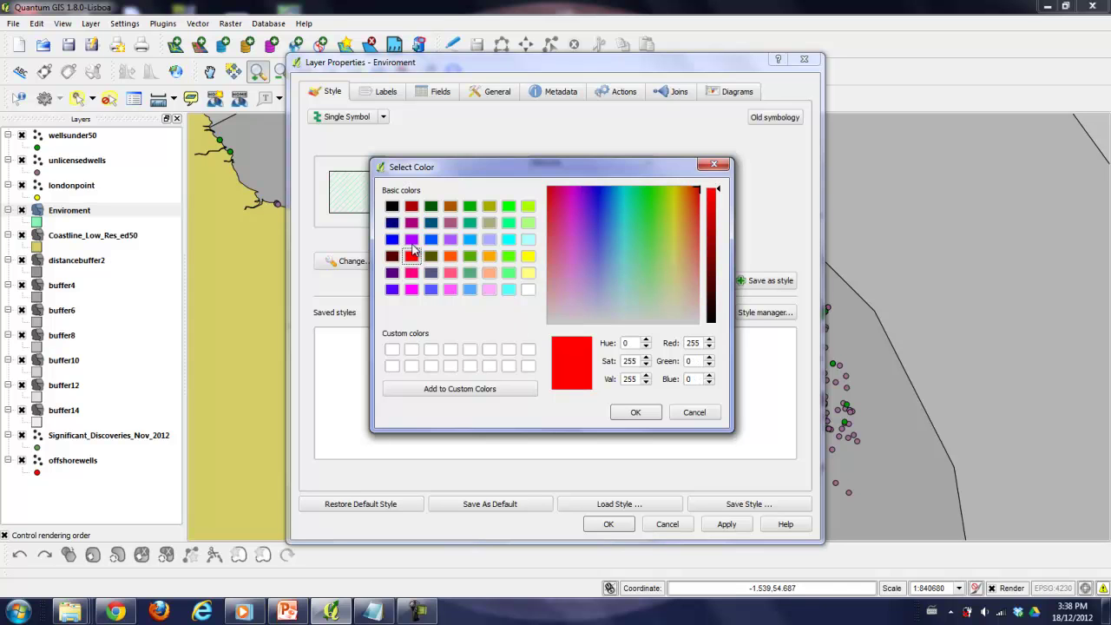
click(412, 240)
click(627, 413)
click(727, 523)
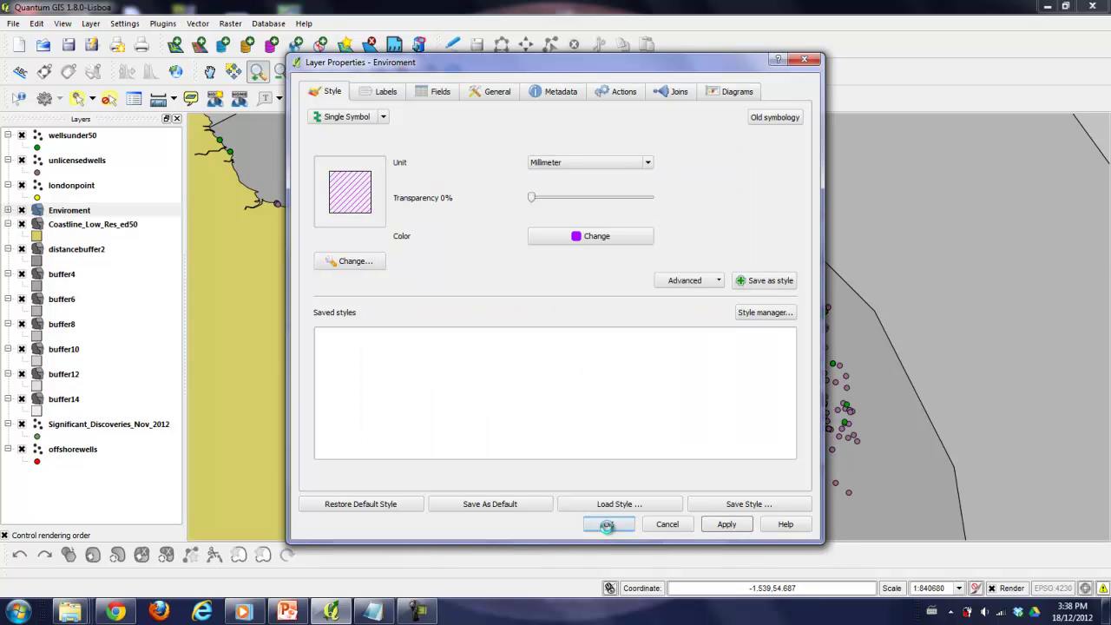
click(609, 525)
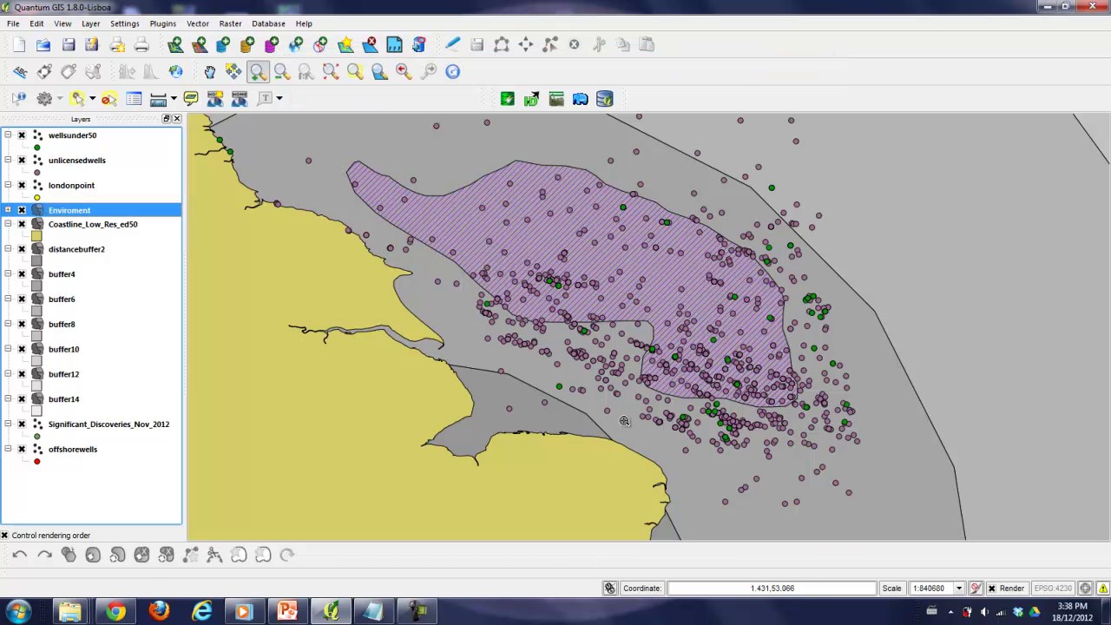
click(8, 210)
Recolour the Enviroment hatch fill yellow and apply it
double_click(76, 213)
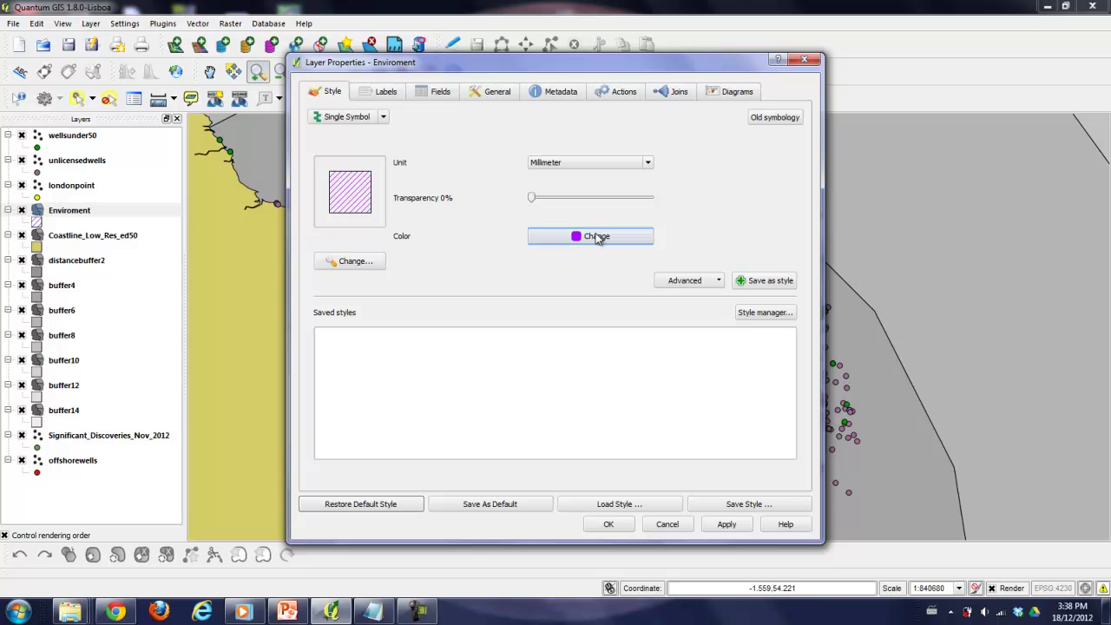
click(599, 237)
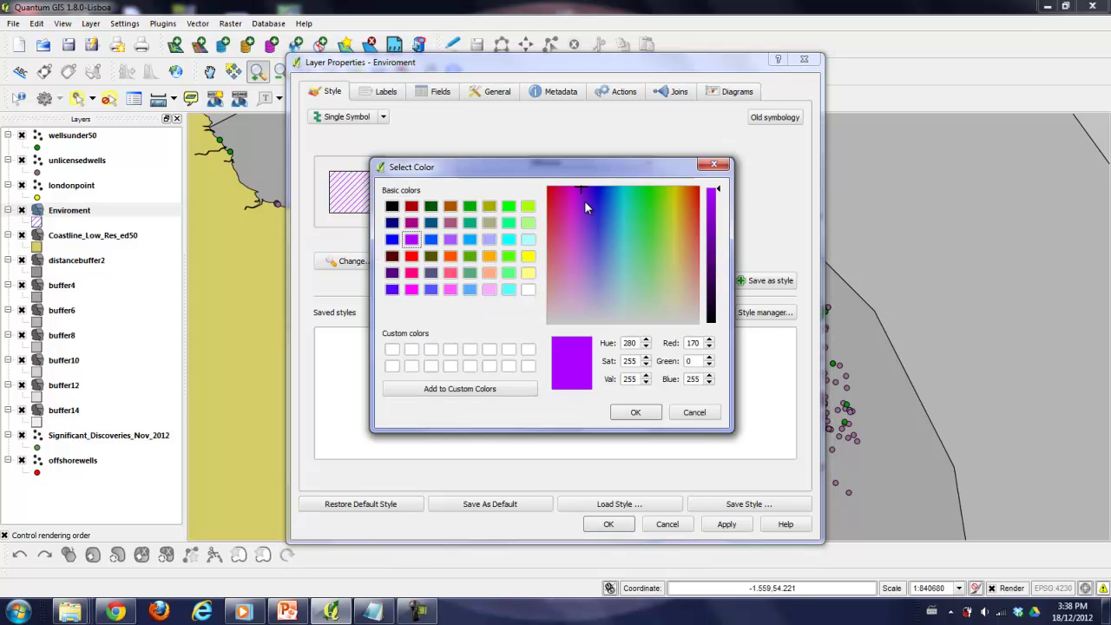
drag(584, 198, 675, 189)
click(635, 412)
click(726, 523)
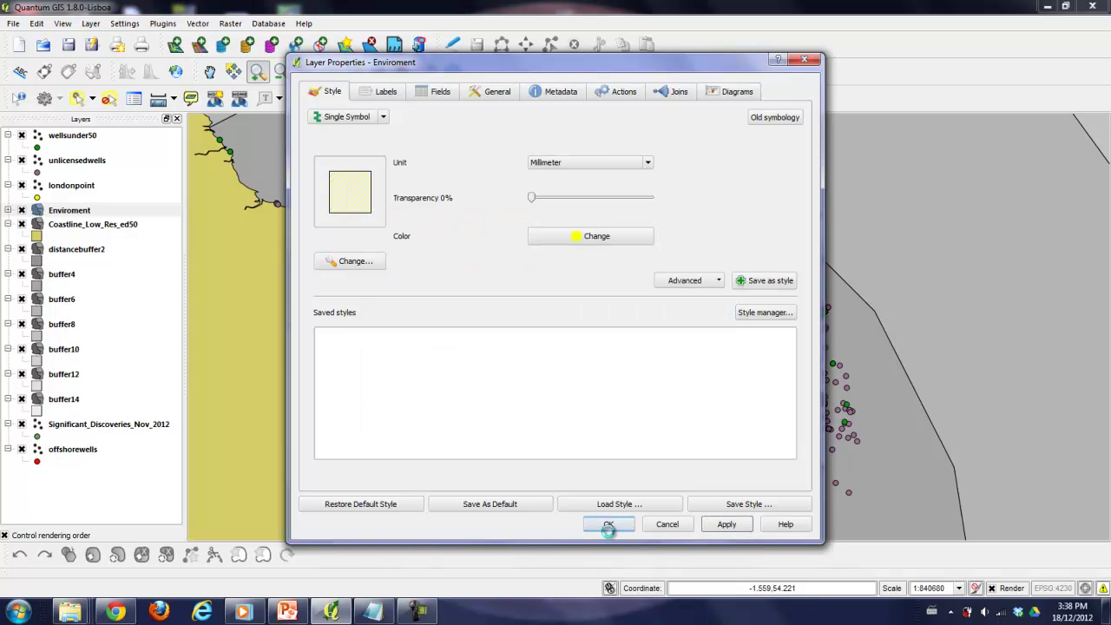
click(609, 532)
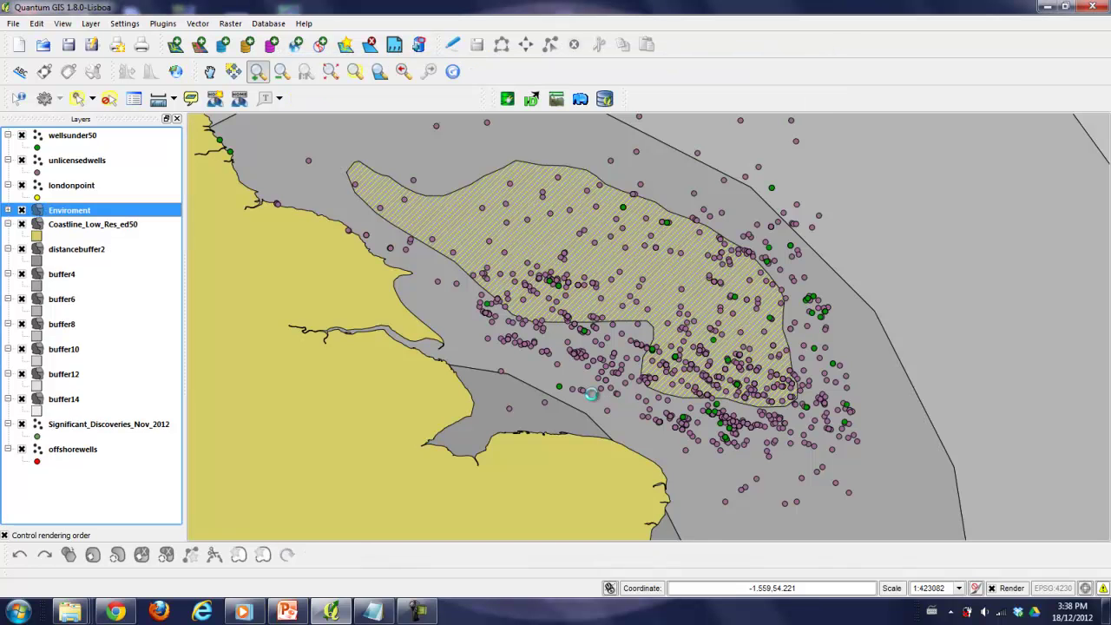
Zoom out to full extent, zoom in on the North Sea wells, and select Significant_Discoveries_Nov_2012
click(591, 358)
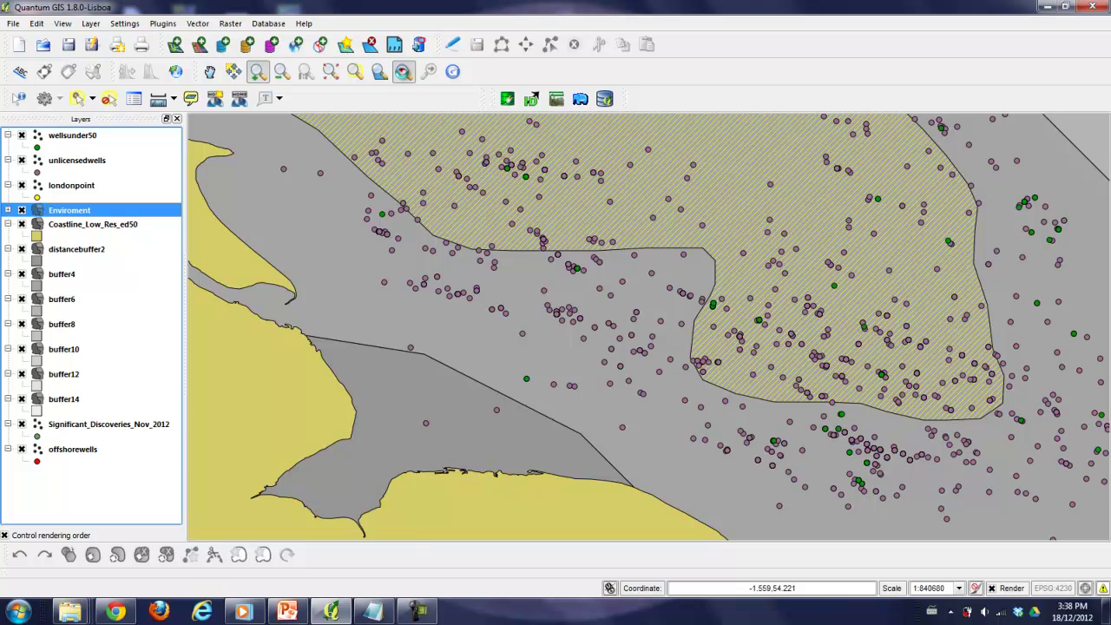
click(404, 71)
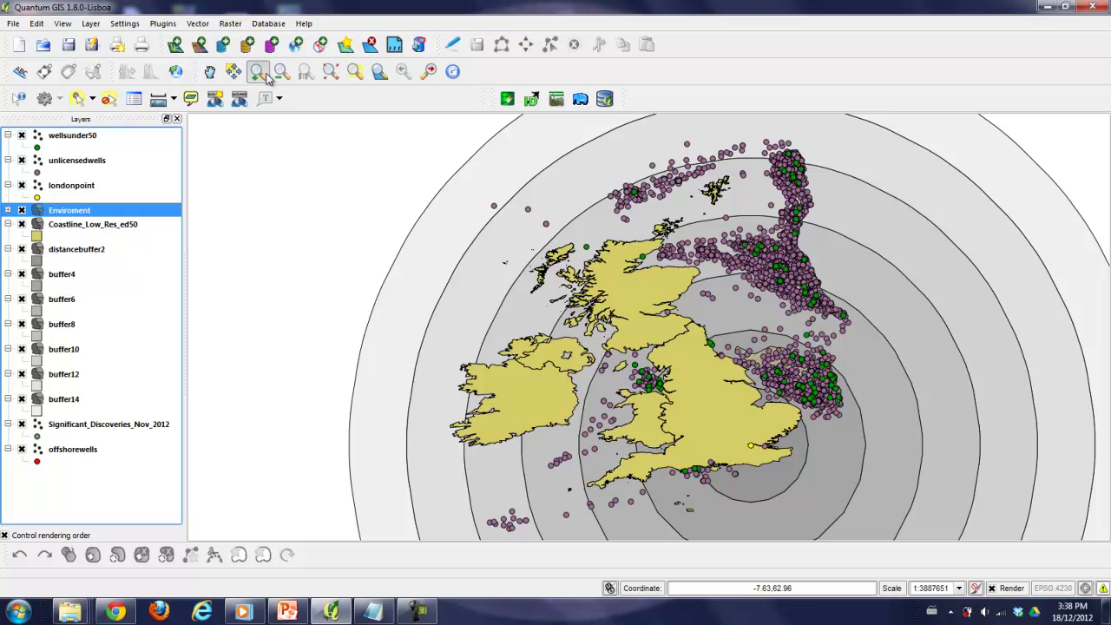
click(7, 210)
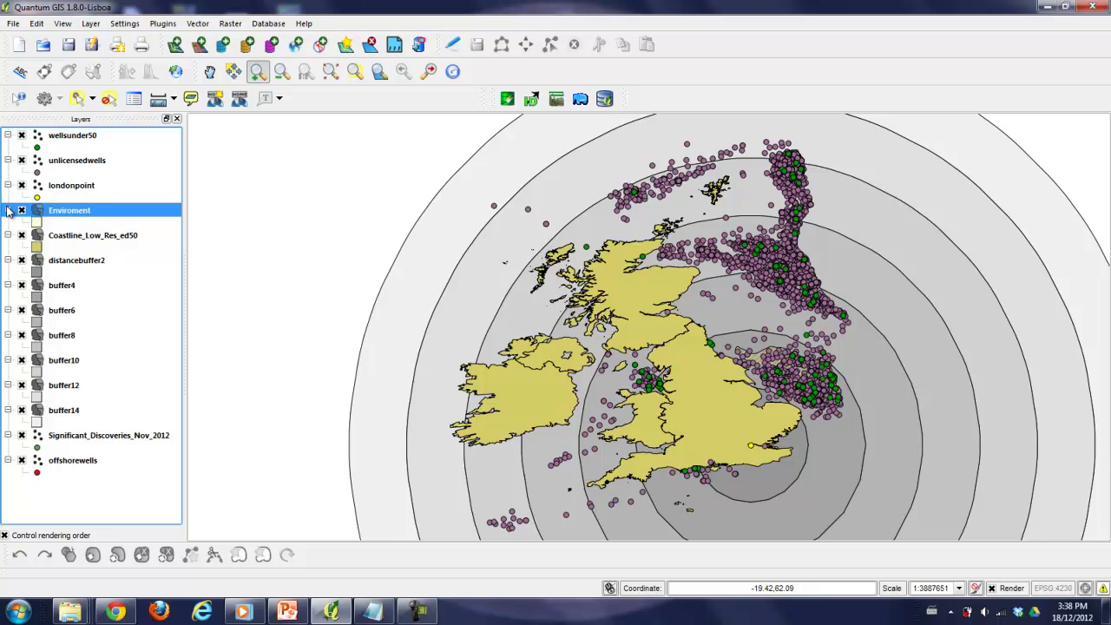
drag(710, 334, 871, 444)
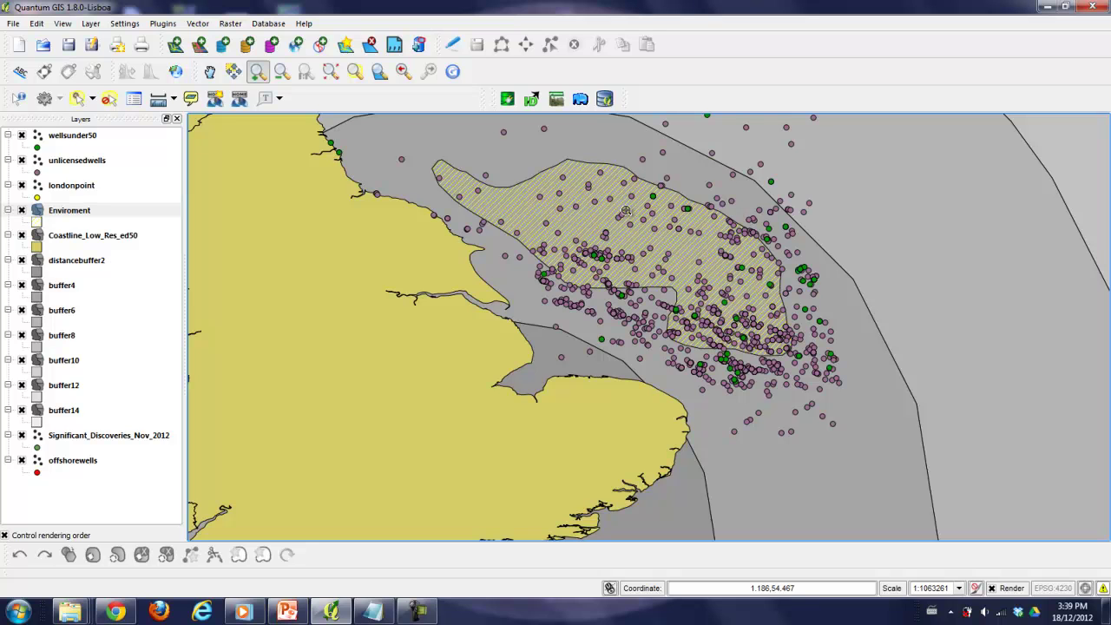
click(104, 438)
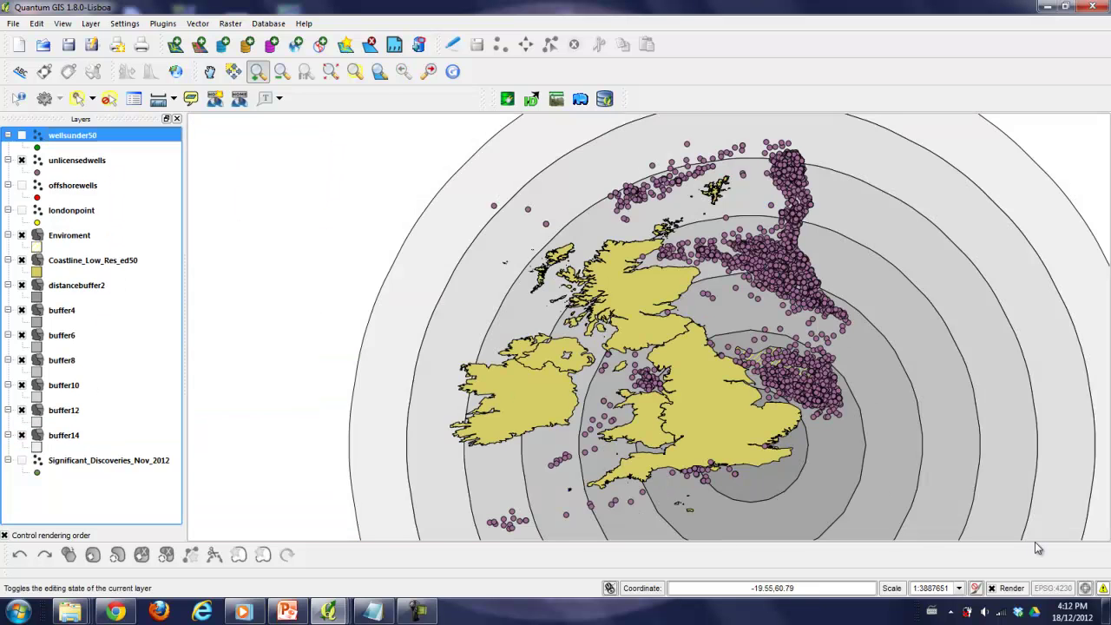
click(417, 611)
click(417, 611)
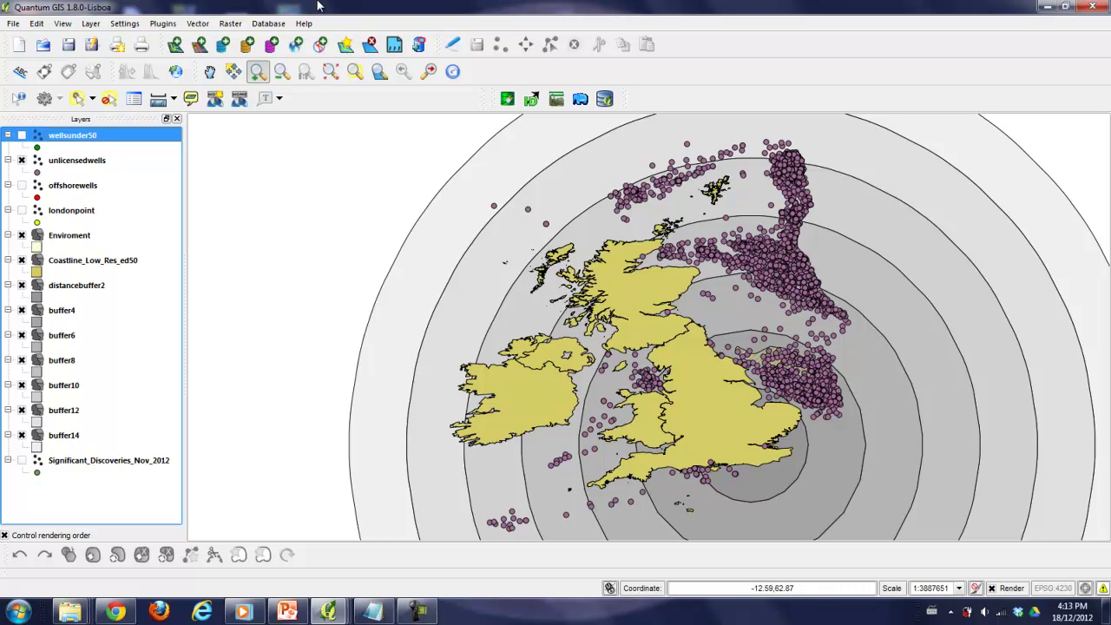
Review the wiki's elimination order (licensed wells, depth, distance, environmental region), then minimize Chrome
click(115, 611)
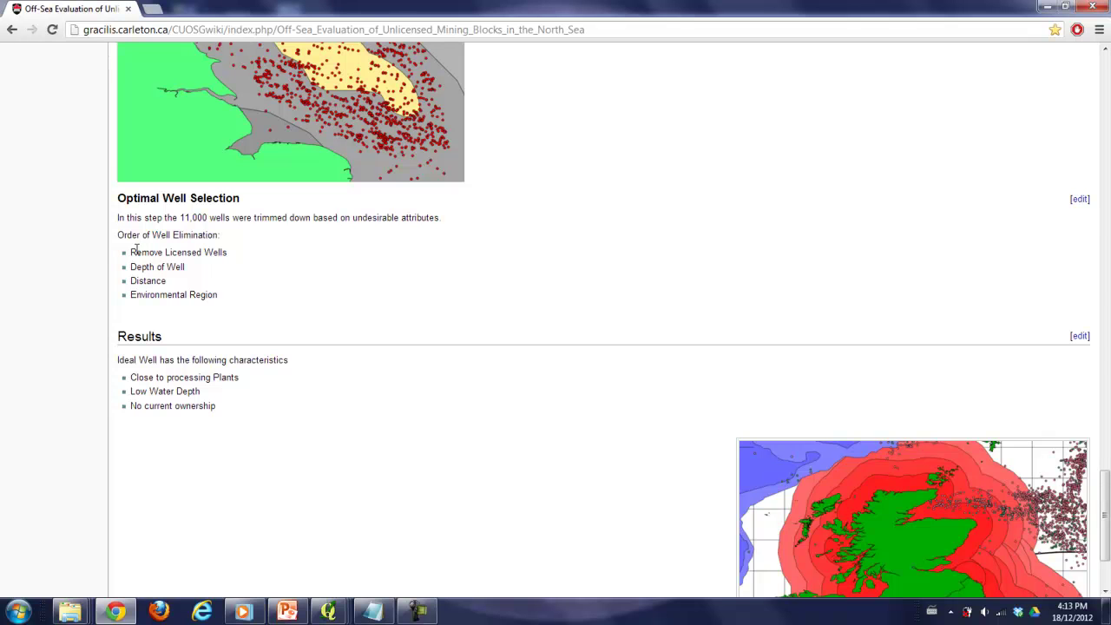
drag(118, 236, 233, 231)
click(159, 249)
drag(136, 252, 226, 251)
drag(139, 267, 198, 268)
drag(137, 287, 171, 280)
click(169, 292)
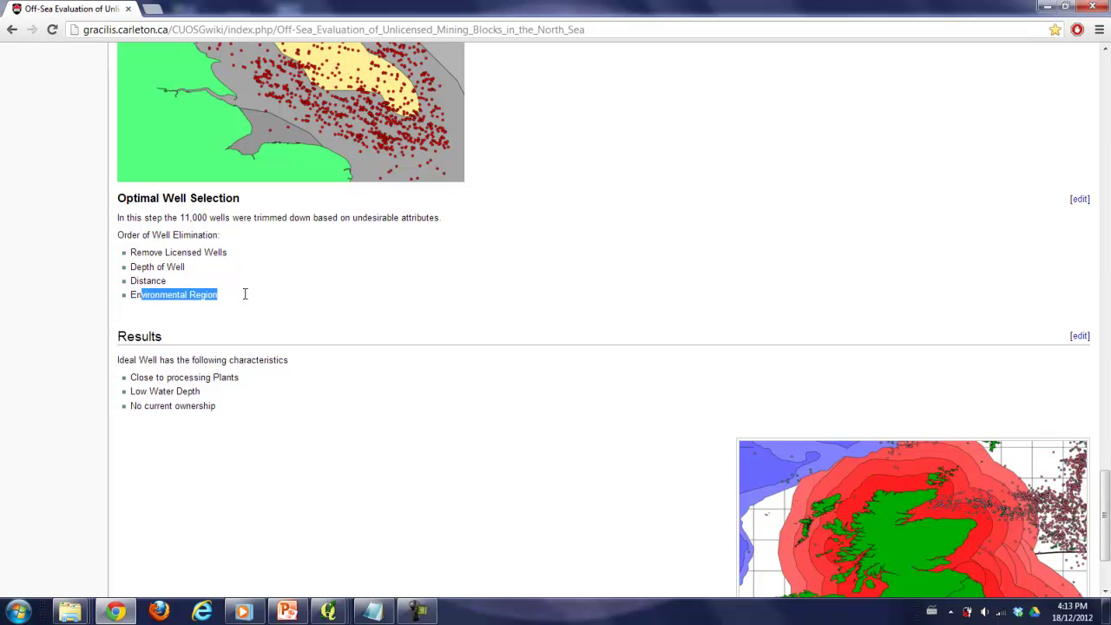
click(244, 293)
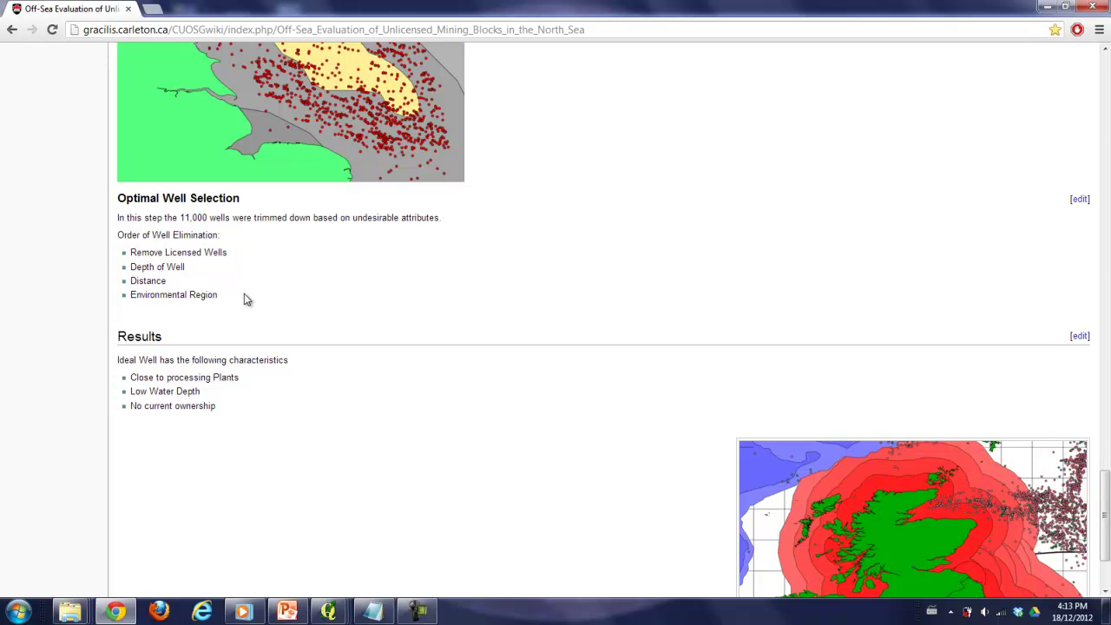
click(1046, 8)
Open the unlicensedwells attribute table
click(59, 165)
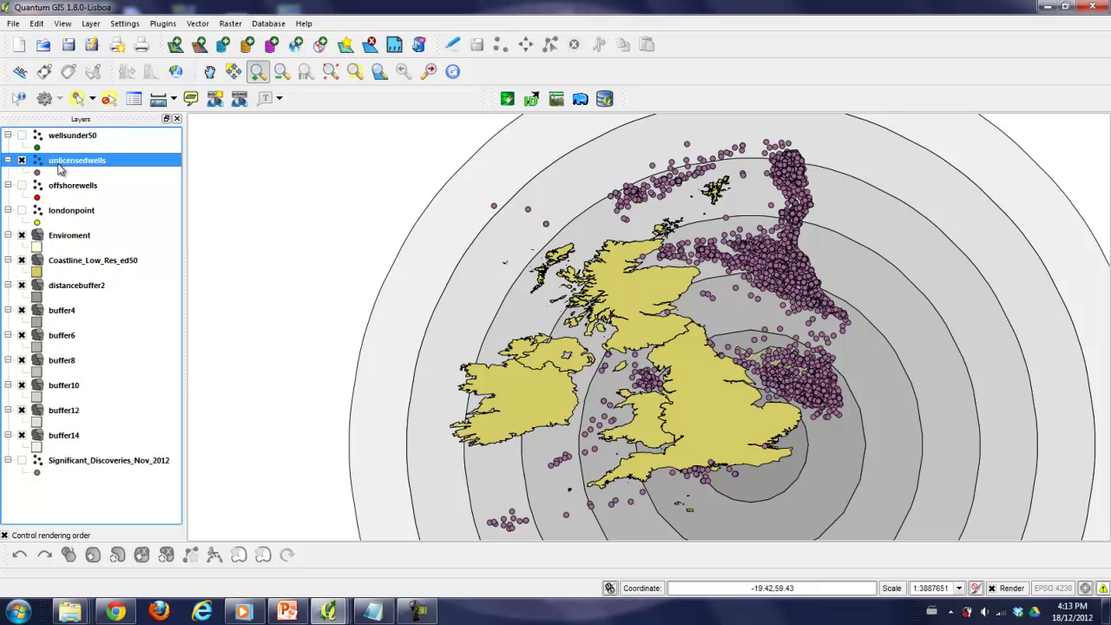
right_click(59, 170)
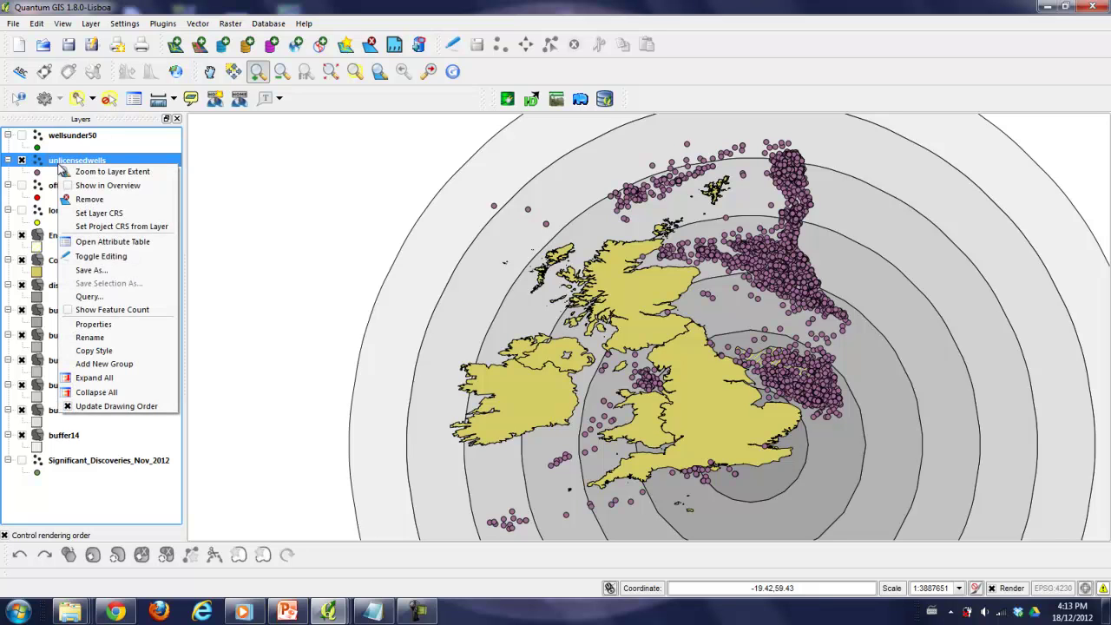
click(119, 240)
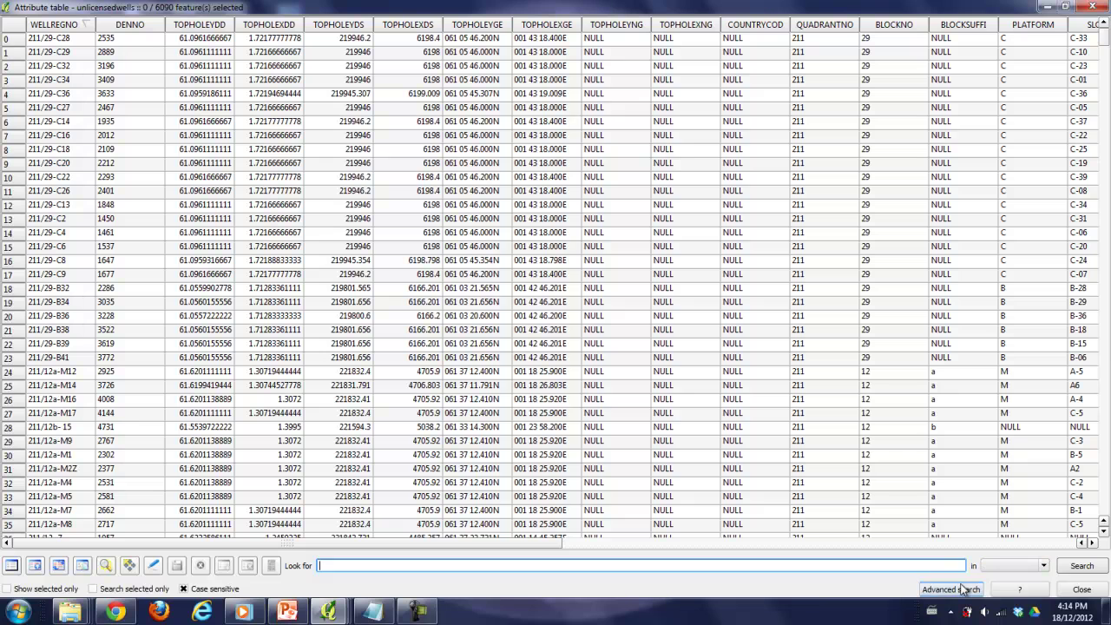
Select the wells matching WATERDEPTH <= 50 with an advanced query, which returns 96 matches
click(951, 589)
scroll(514, 188, down, 5)
double_click(388, 258)
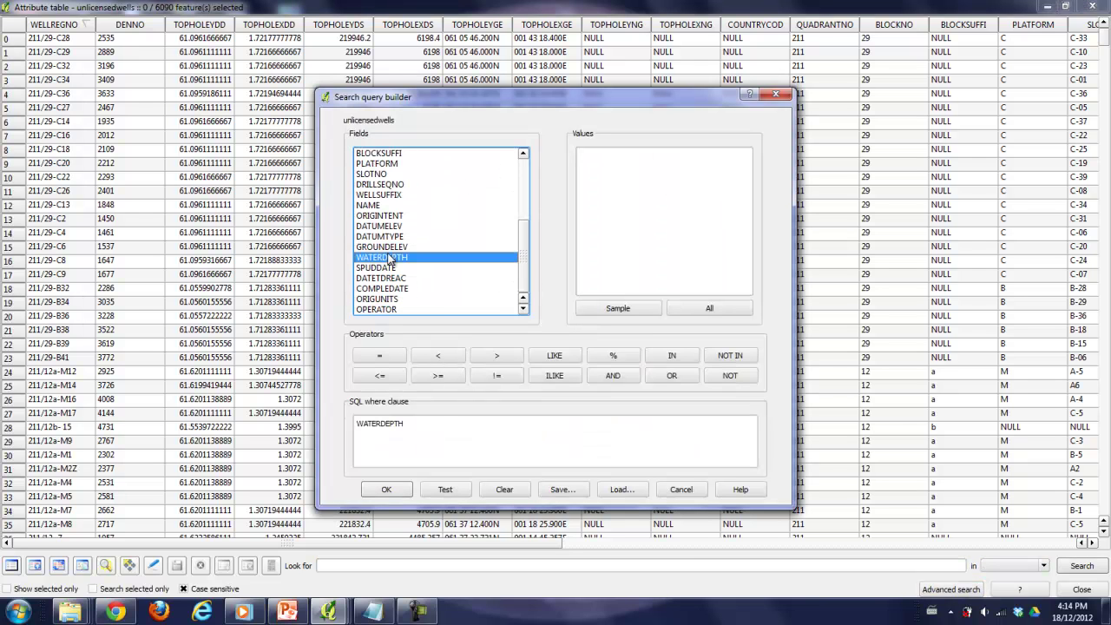
click(379, 375)
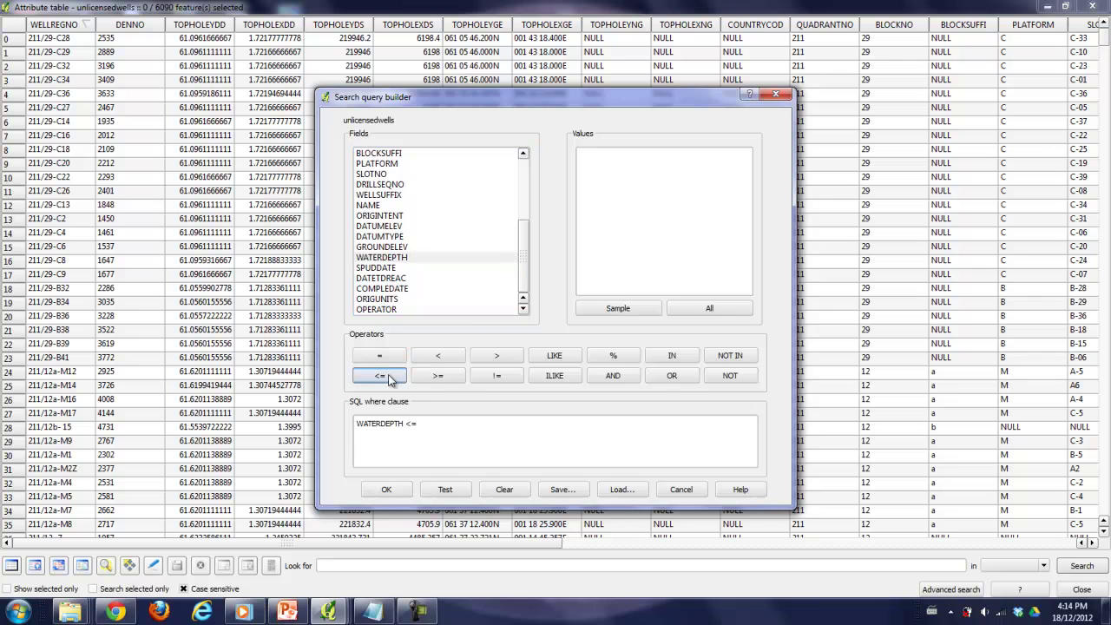
click(440, 427)
text(50)
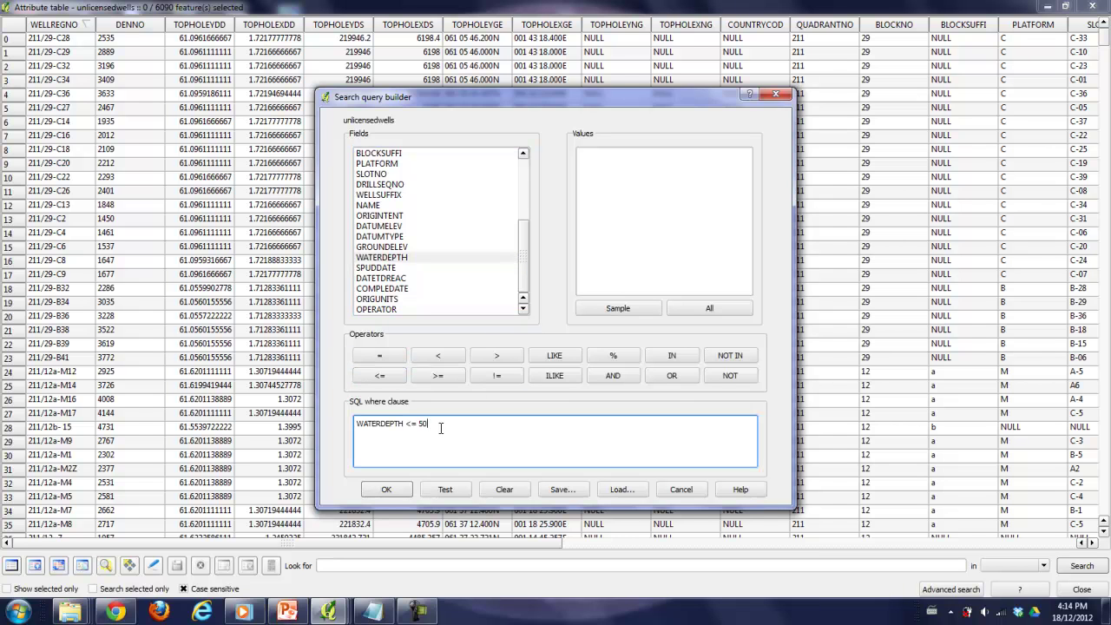
click(444, 491)
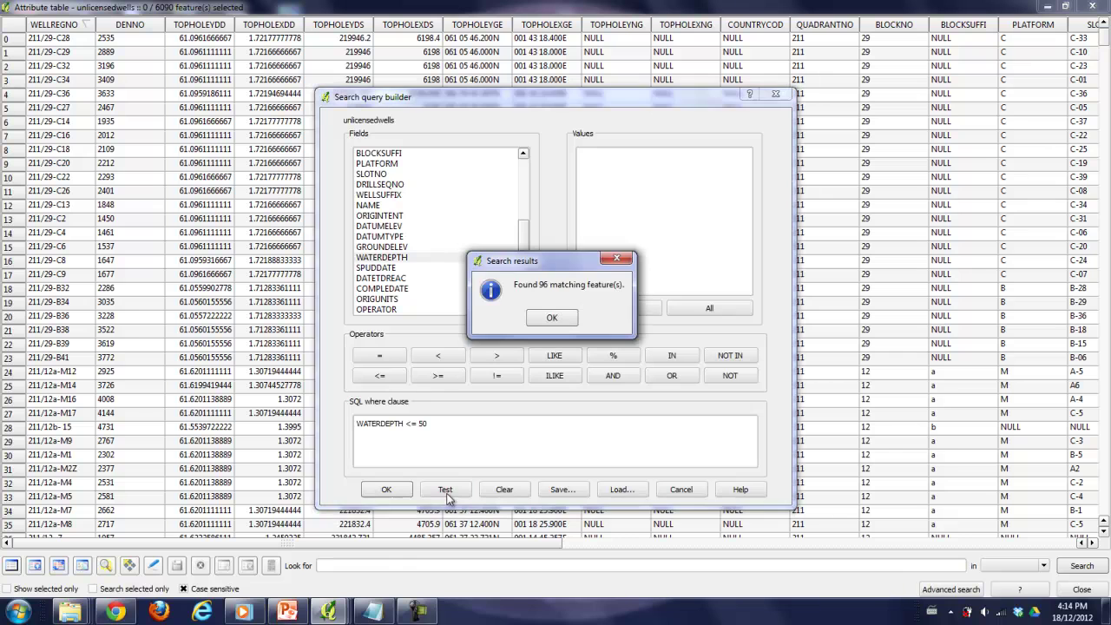
click(559, 321)
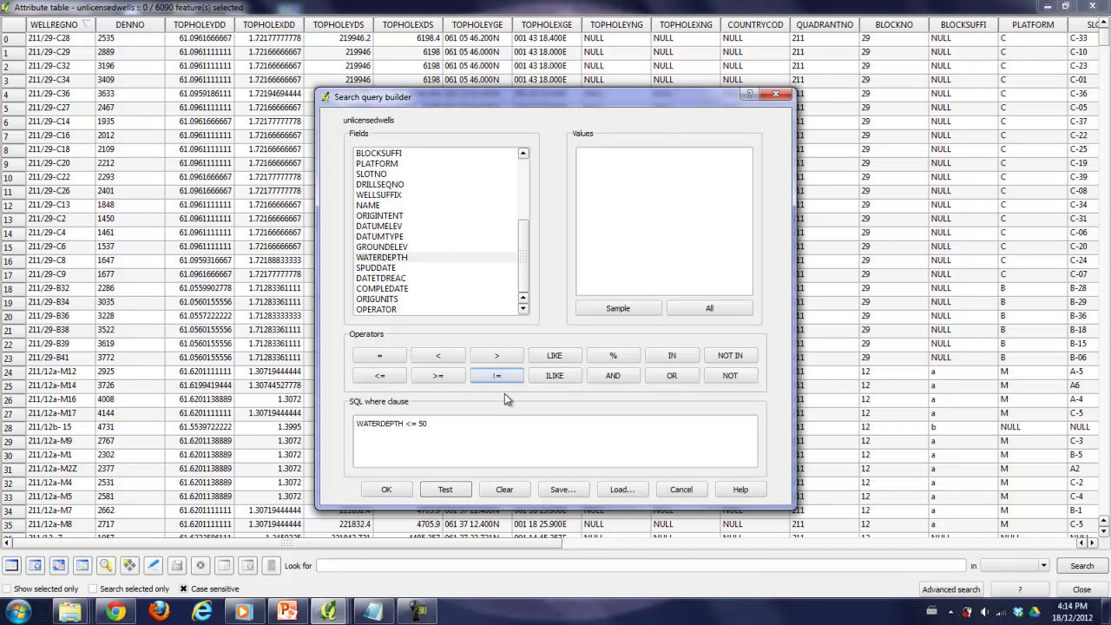
click(386, 489)
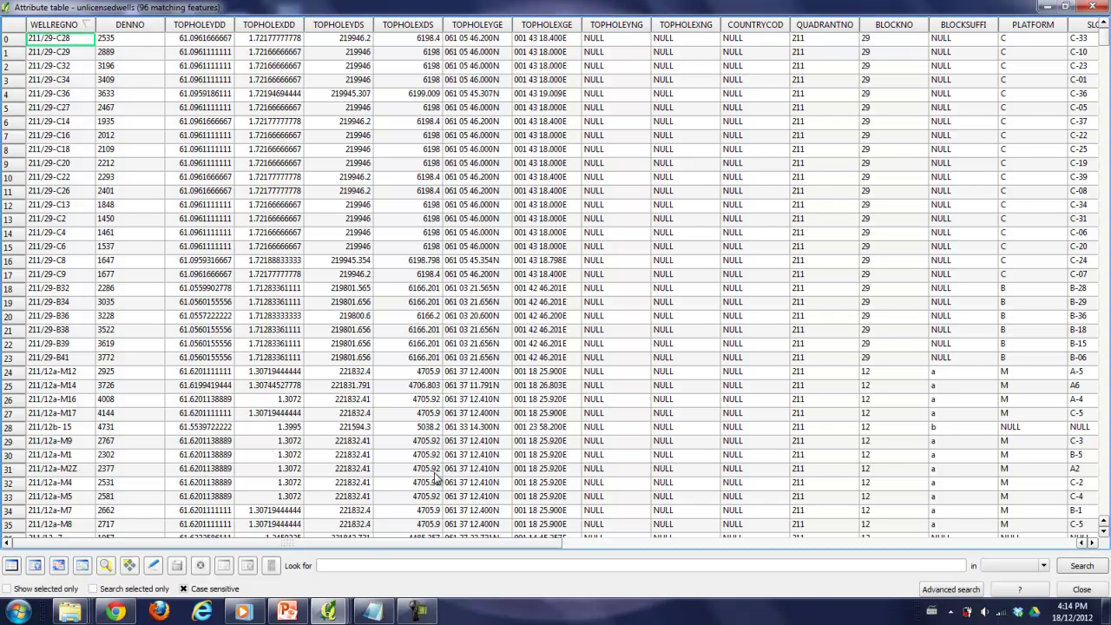
Minimize the attribute table and save the unlicensedwells selection as 96.shp in Dec18, added to the map
mouse_move(375, 544)
mouse_down()
mouse_move(799, 544)
mouse_move(391, 546)
mouse_up()
click(1046, 9)
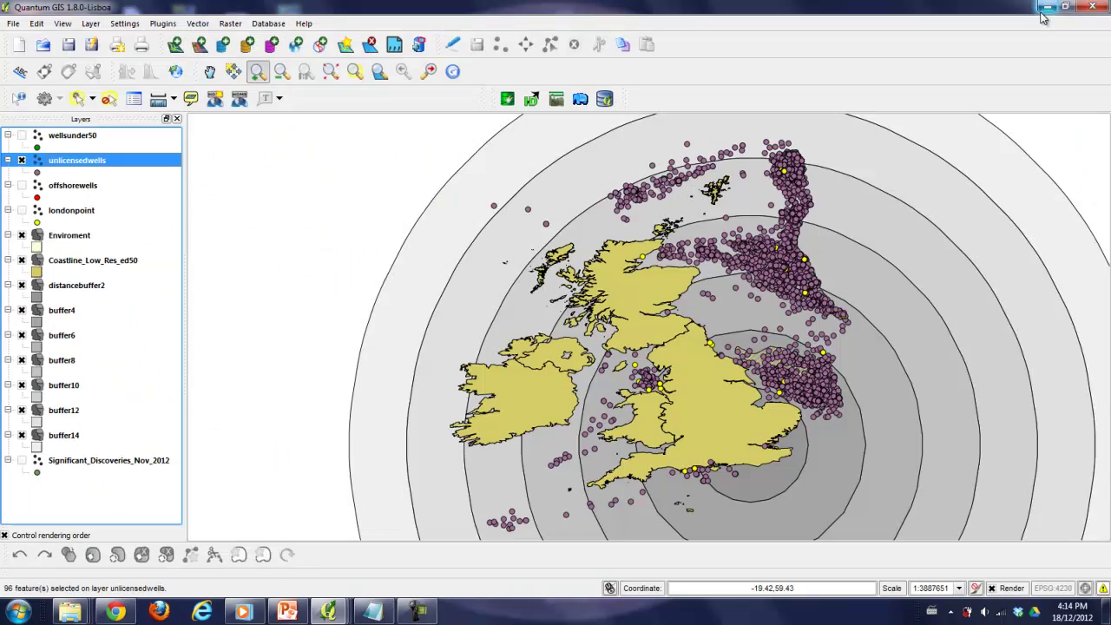
right_click(82, 158)
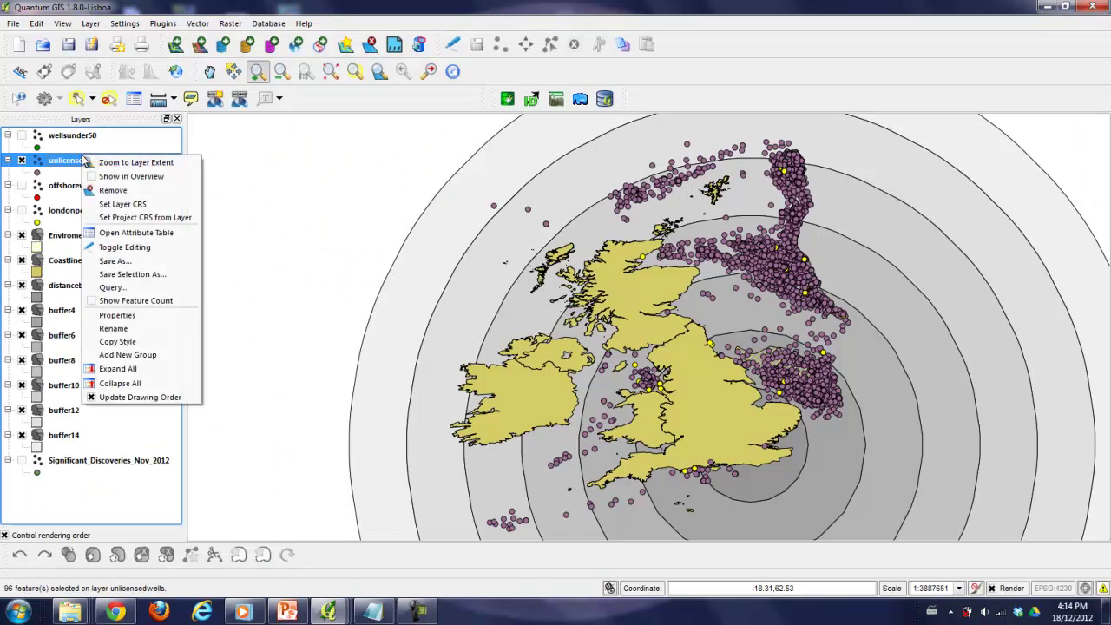
click(115, 260)
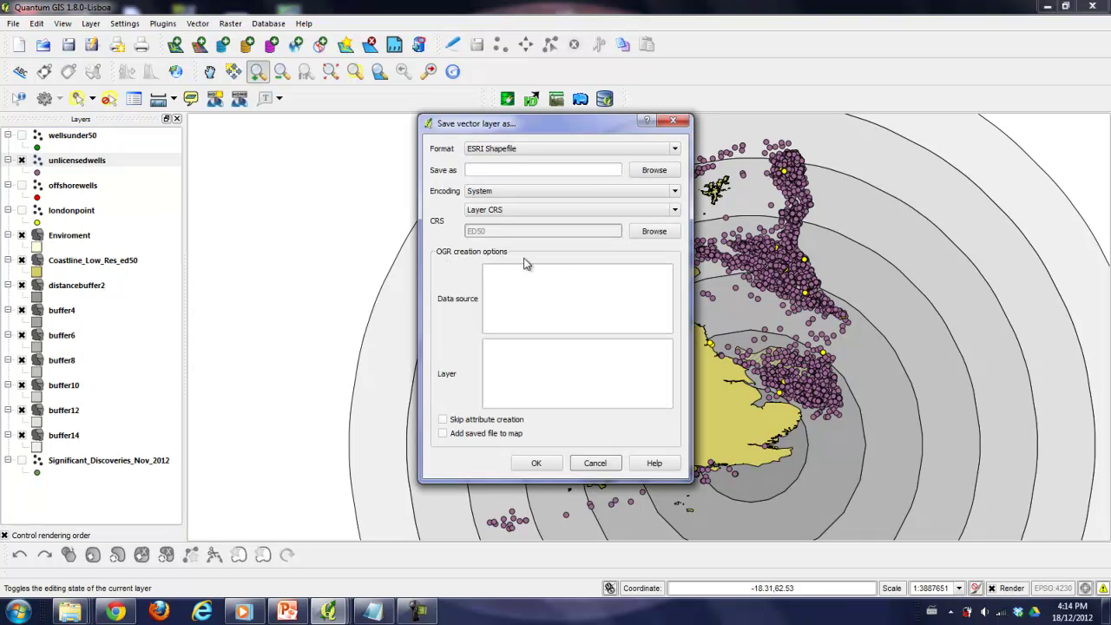
click(655, 171)
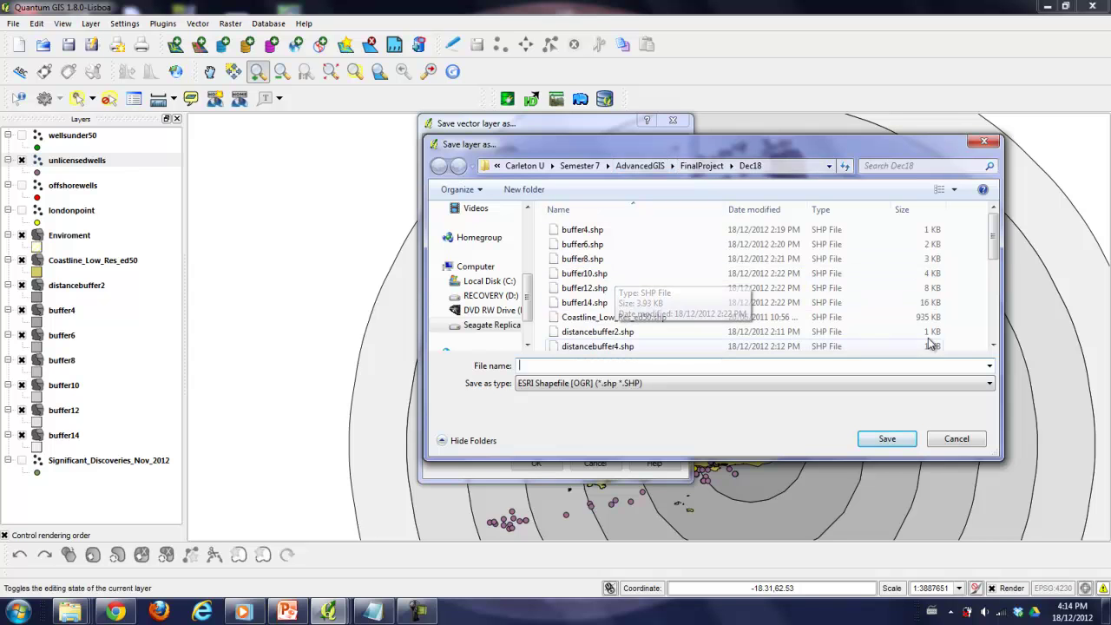
scroll(651, 321, down, 4)
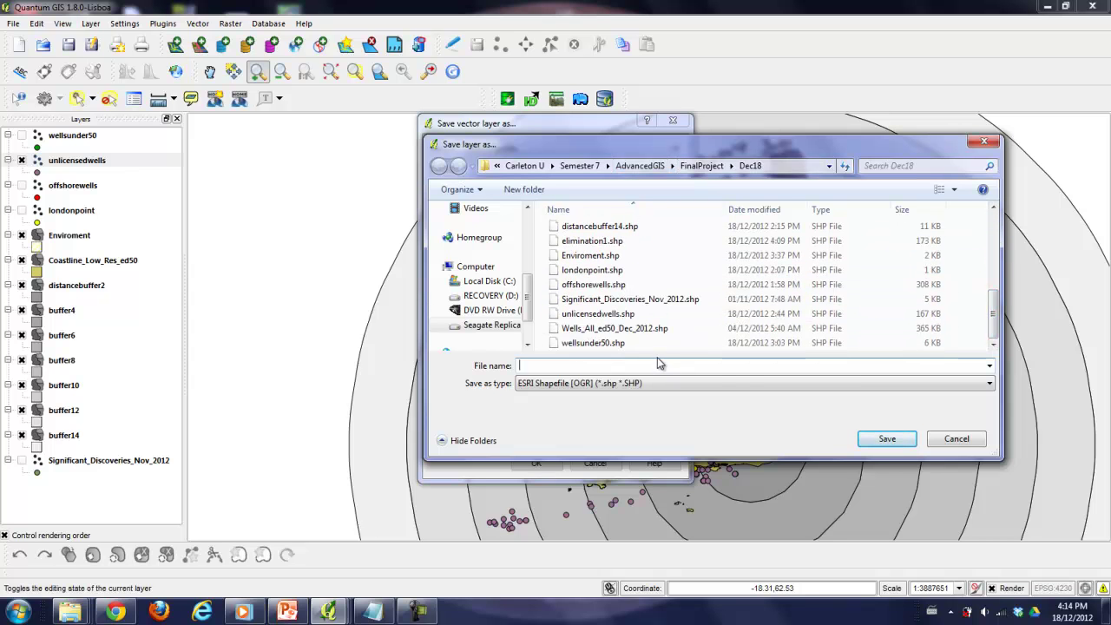
text(96)
click(884, 438)
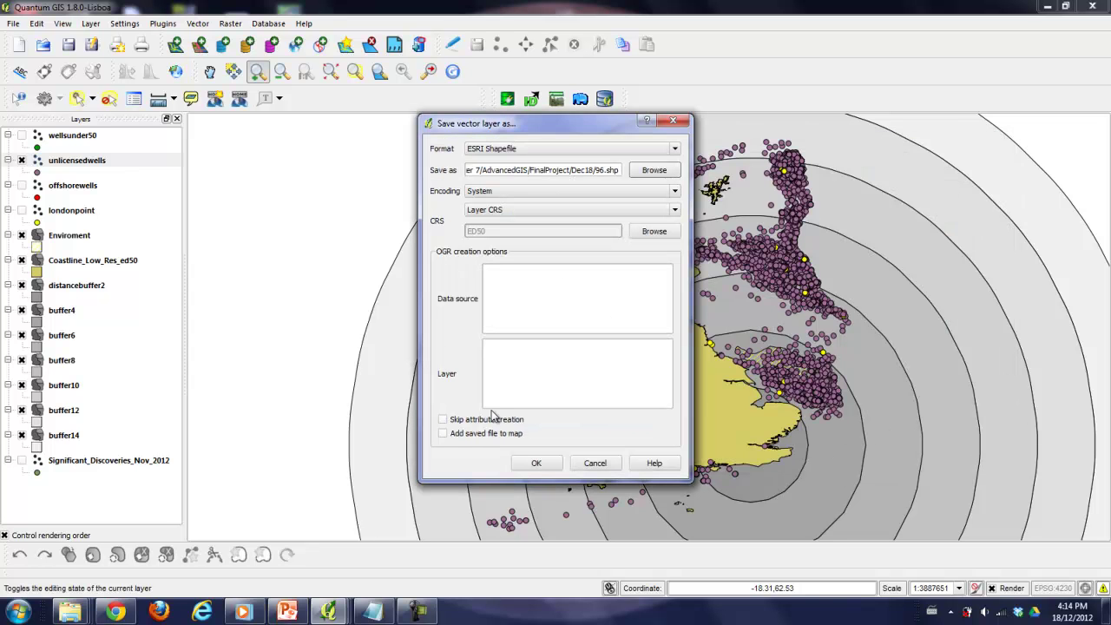
click(449, 434)
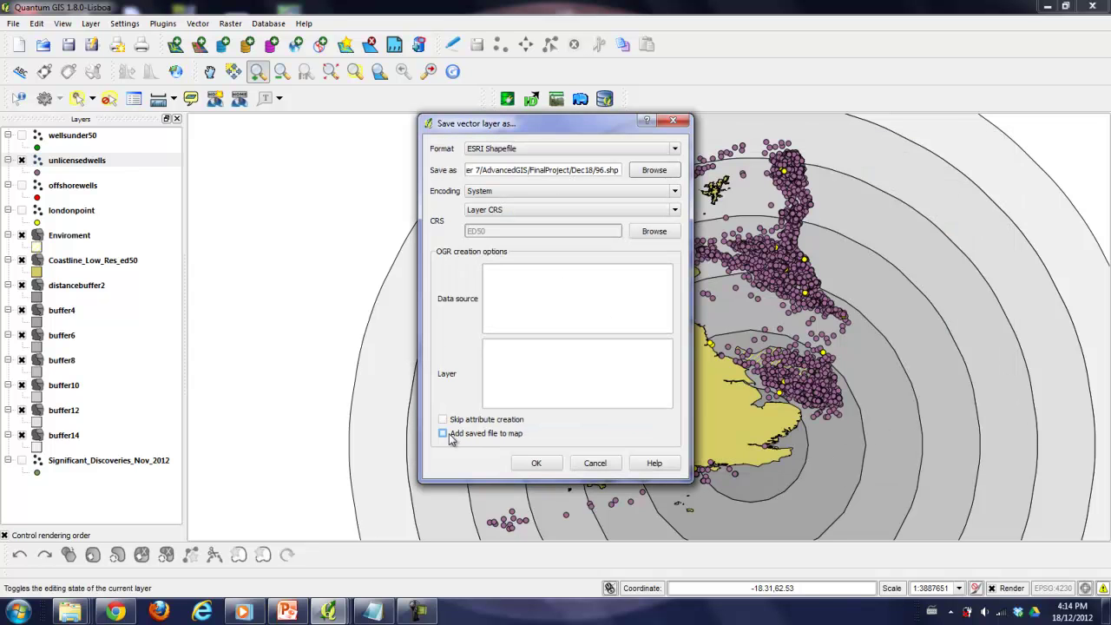
click(537, 465)
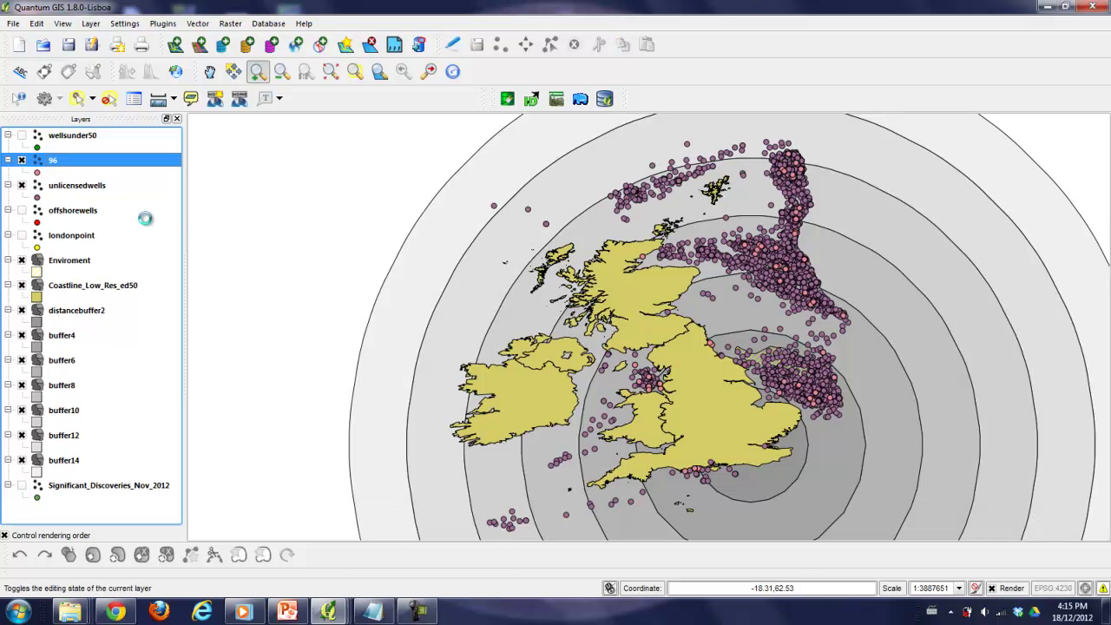
Dismiss the export message, hide unlicensedwells, and move layer 96 to the top of the list
click(542, 314)
click(22, 185)
click(53, 162)
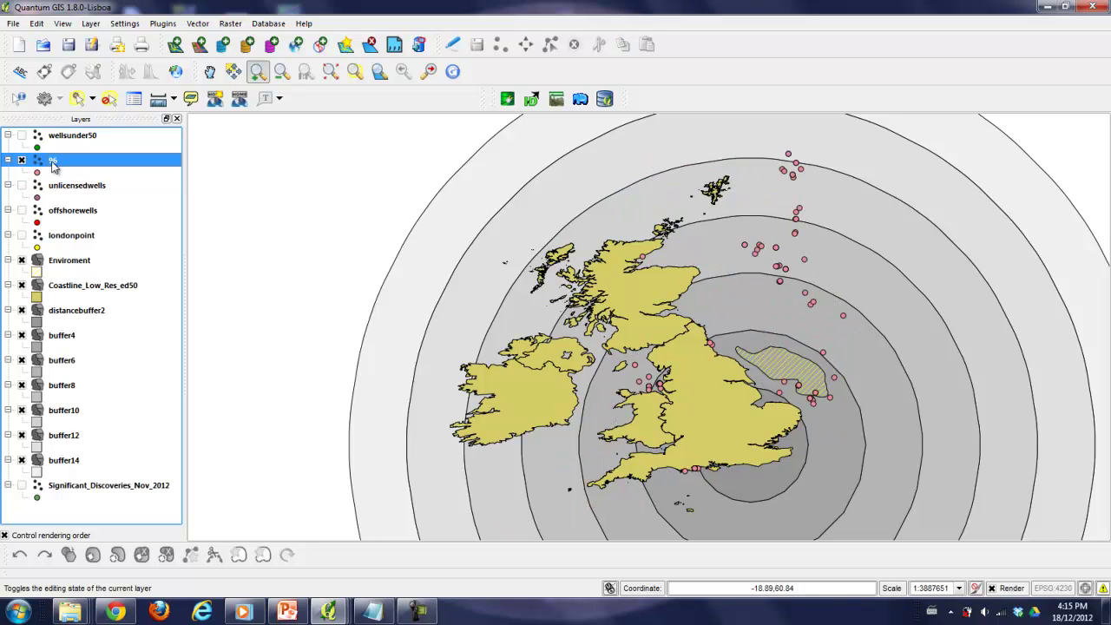
drag(53, 162, 60, 136)
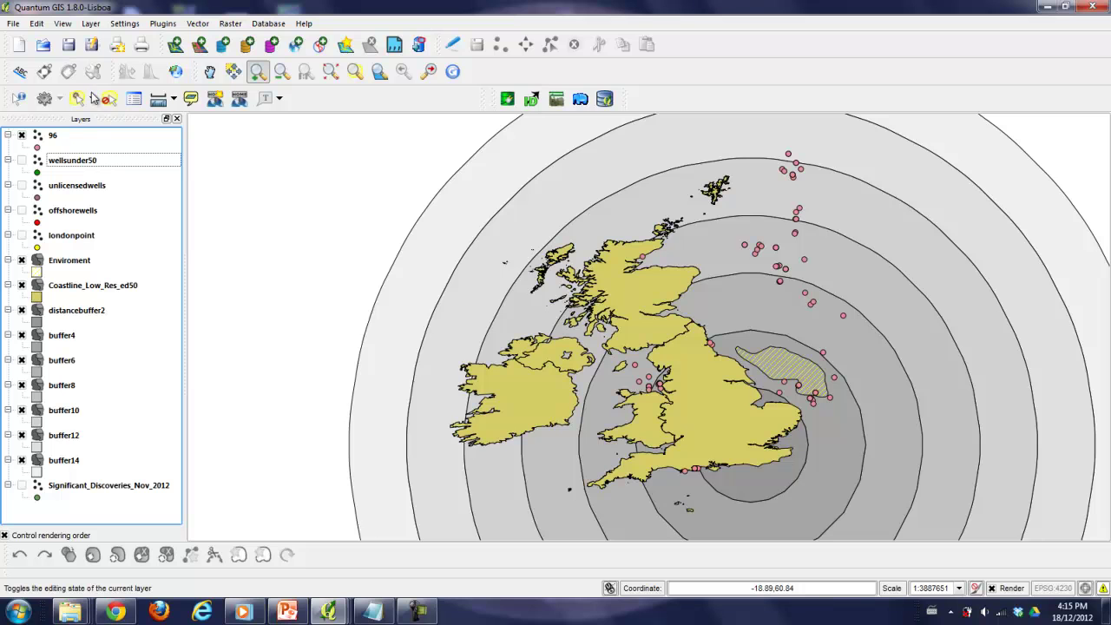
Zoom the map to the offshorewells layer's extent
click(76, 185)
click(77, 212)
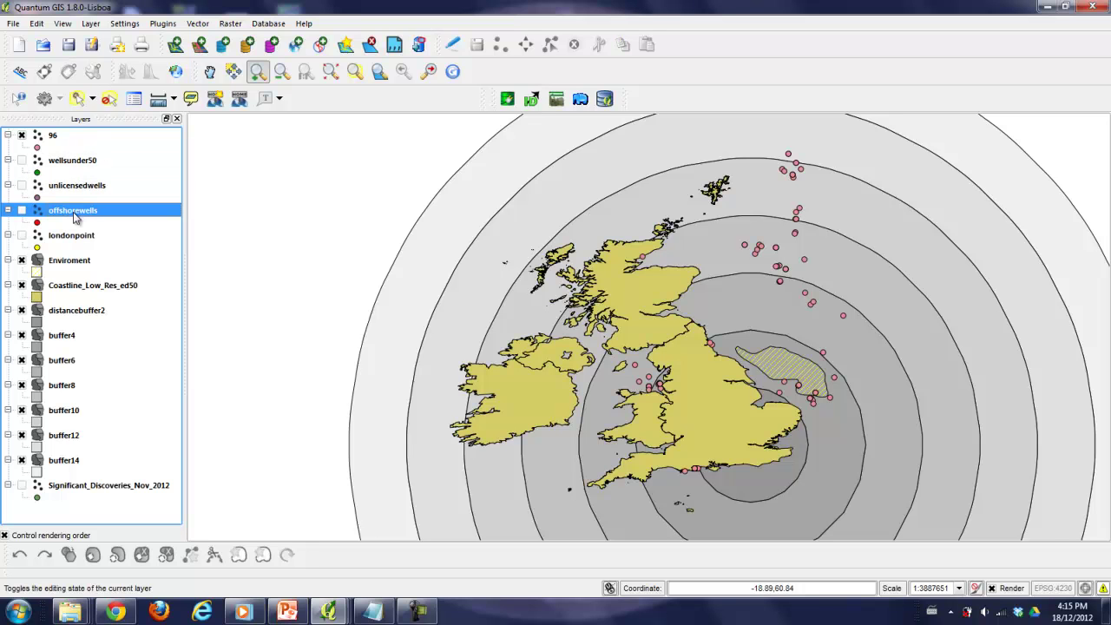
right_click(75, 216)
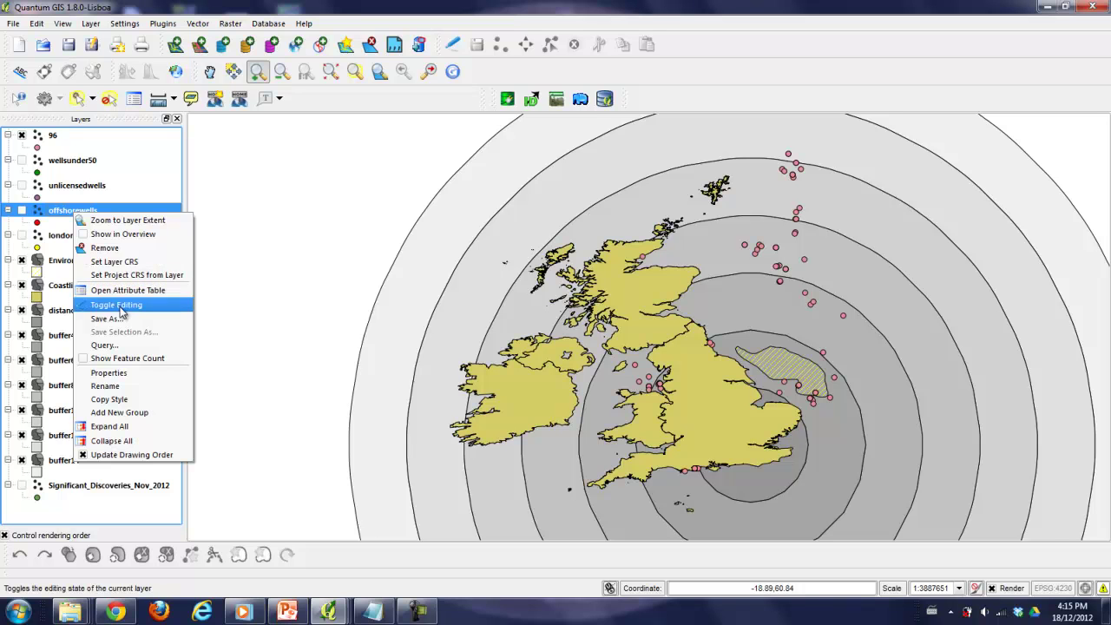
click(132, 220)
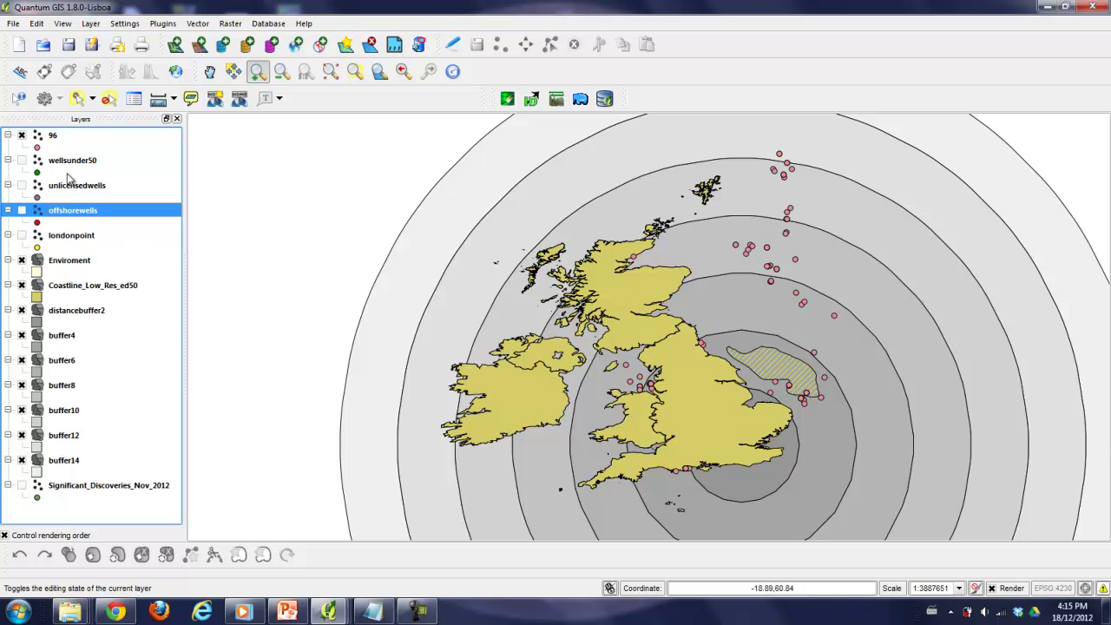
Zoom the map to layer 96's full extent
right_click(81, 290)
click(73, 241)
click(67, 199)
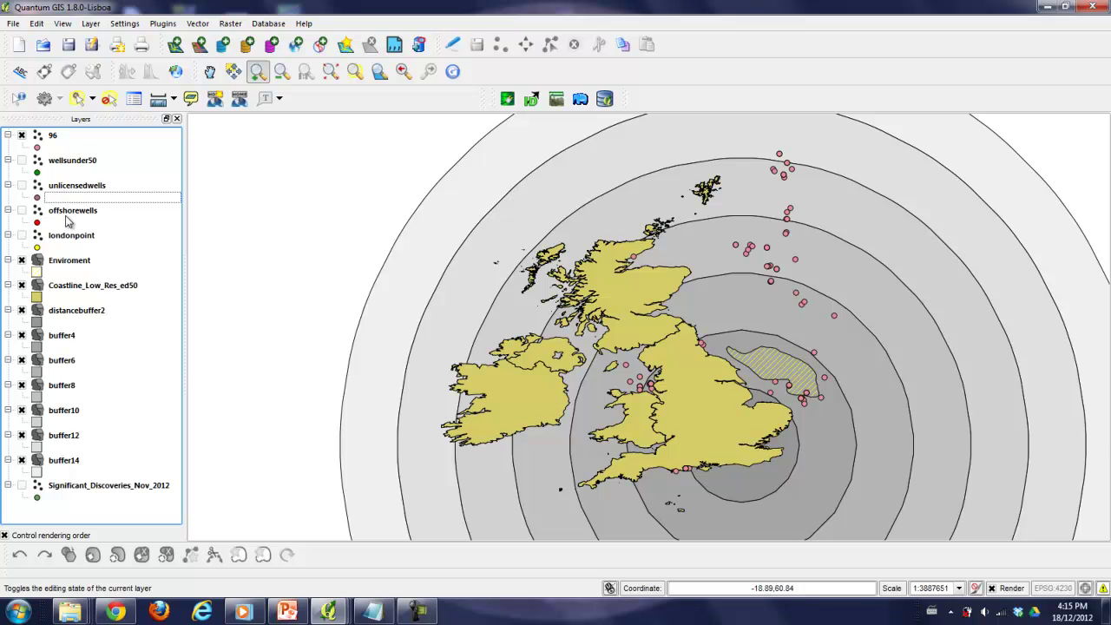
right_click(54, 136)
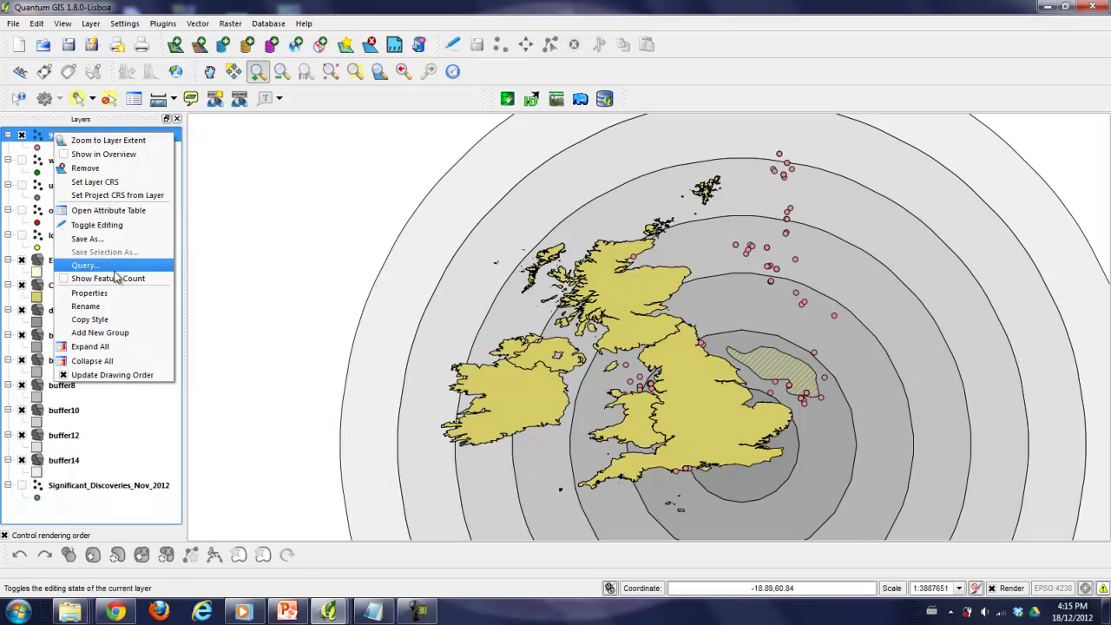
click(110, 142)
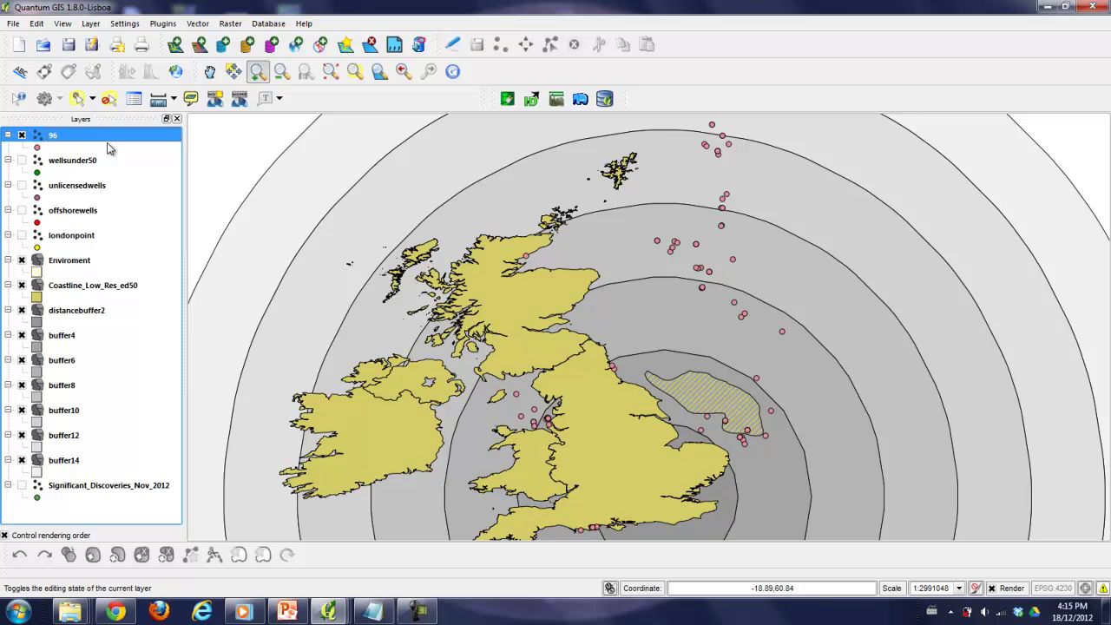
Change layer 96's point colour from pink to bright green in its properties and apply it
click(36, 151)
double_click(37, 155)
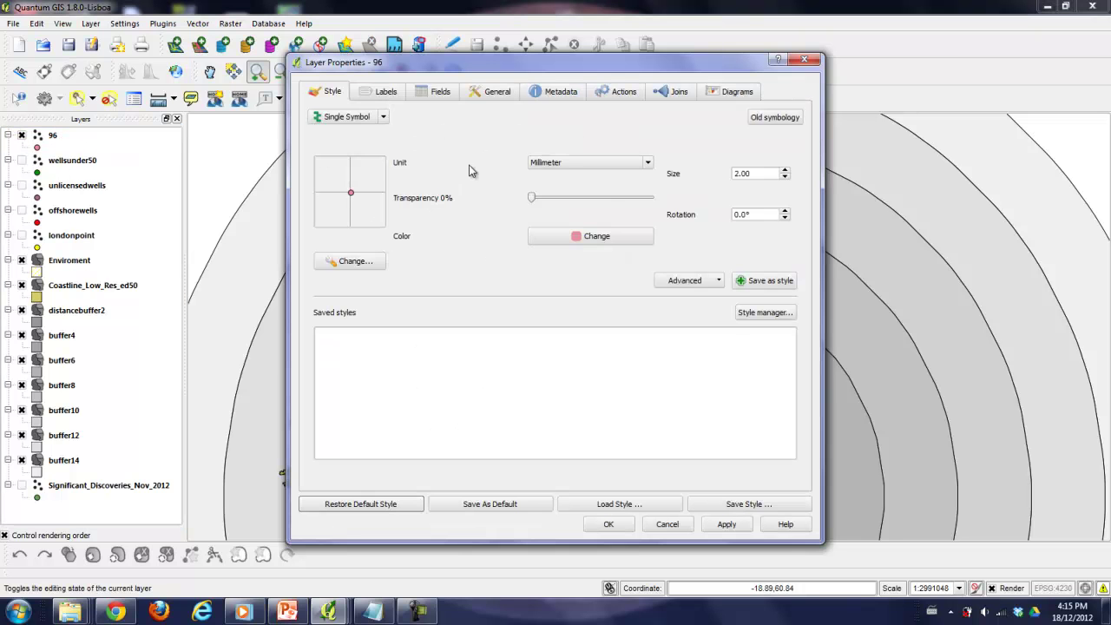
click(577, 235)
click(638, 208)
drag(639, 209, 649, 185)
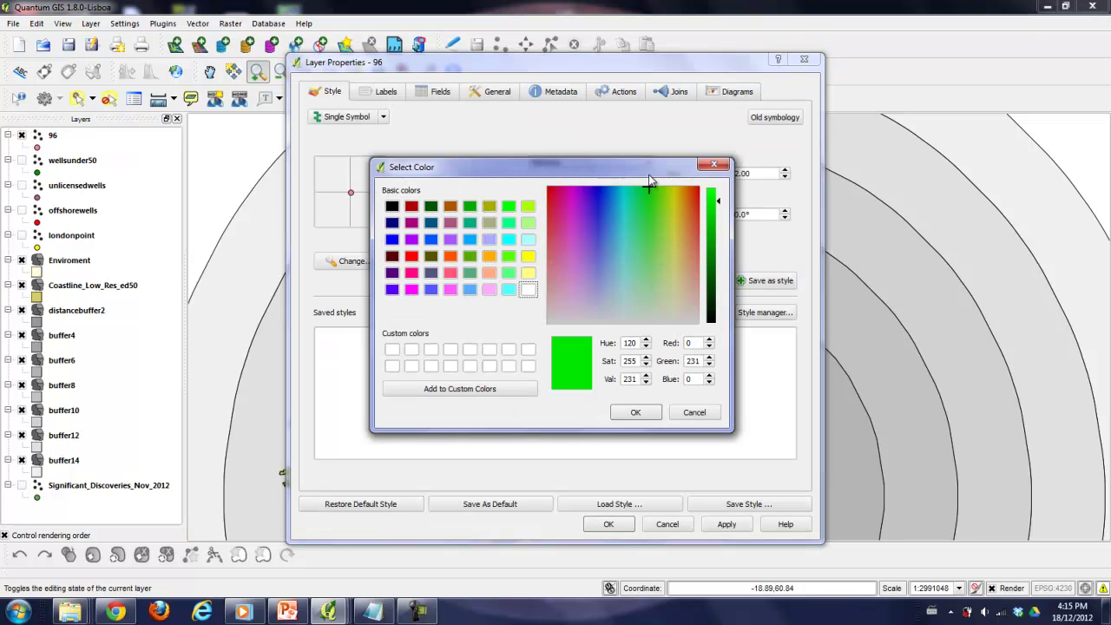
click(643, 413)
click(725, 524)
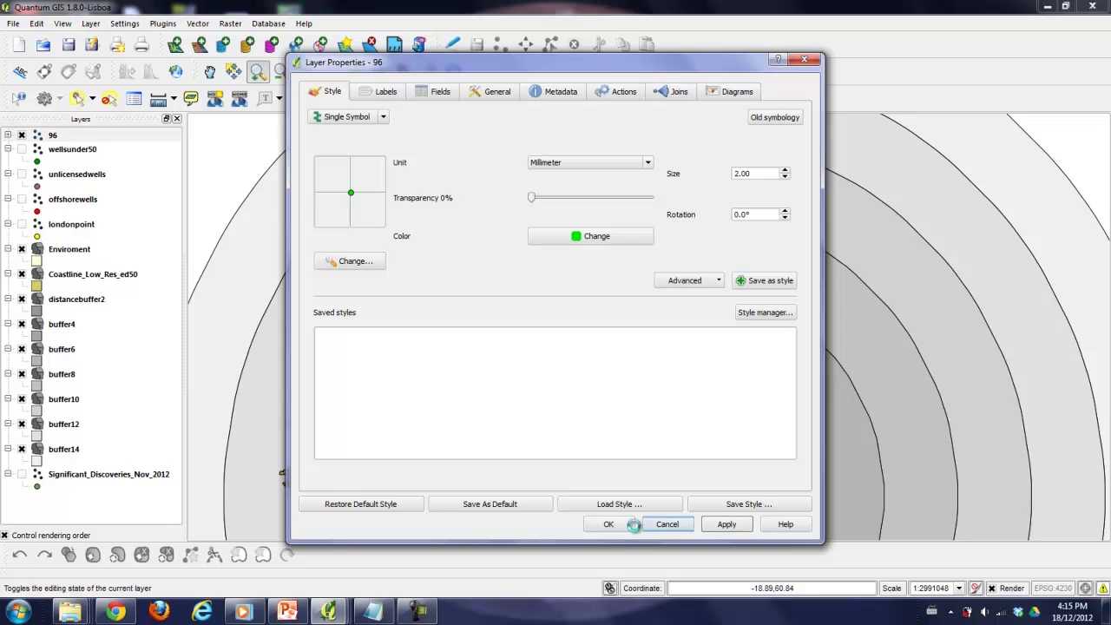
click(615, 524)
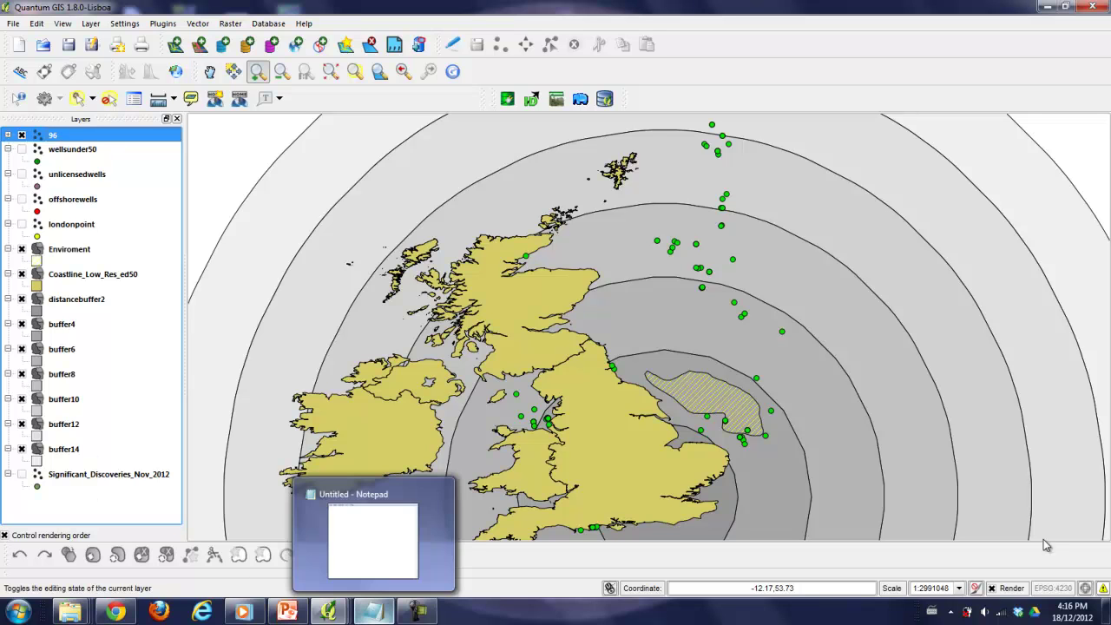
Zoom out, check the Elimination Rounds slide, then switch on the londonpoint layer
scroll(1046, 545, down, 1)
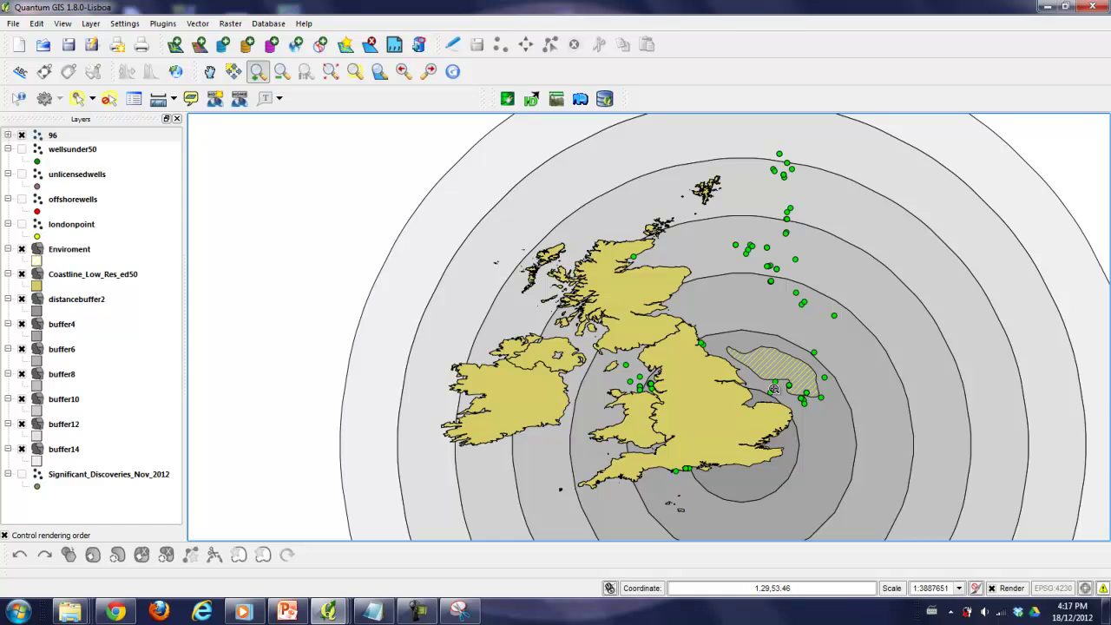
click(286, 611)
key(alt+Tab)
click(34, 227)
click(22, 224)
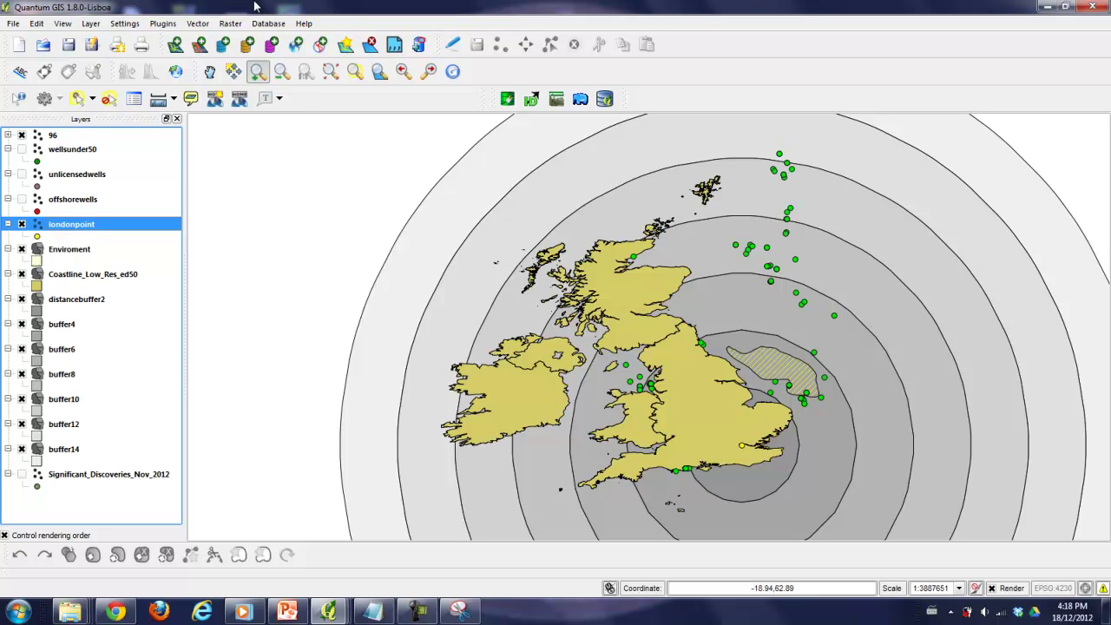
Set up the Clip tool with input layer 96 and clip layer buffer4
click(205, 23)
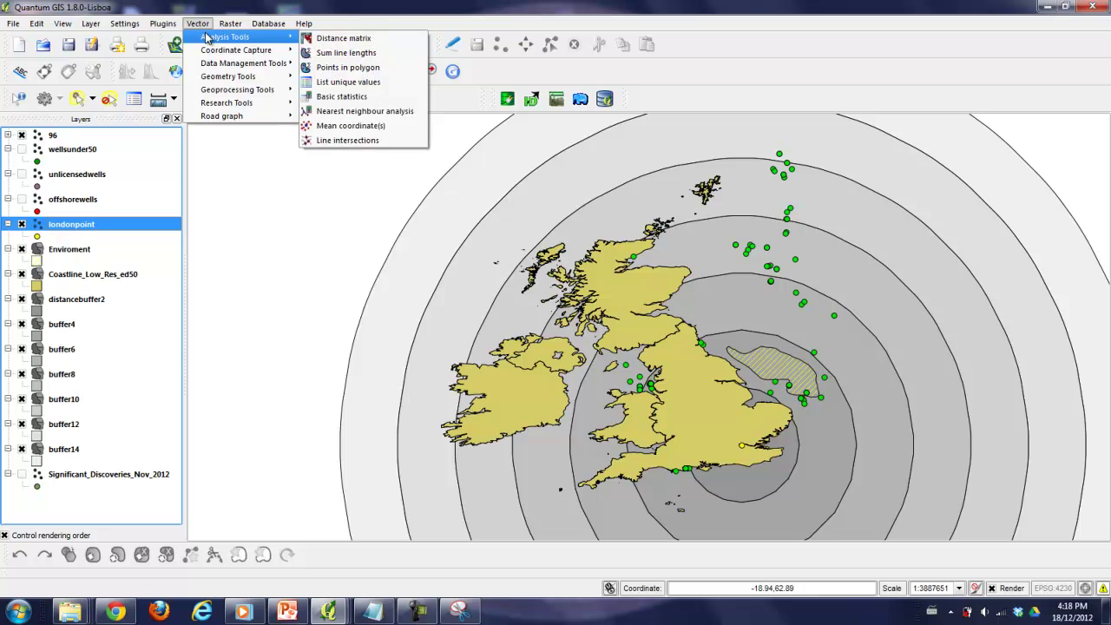
mouse_move(225, 67)
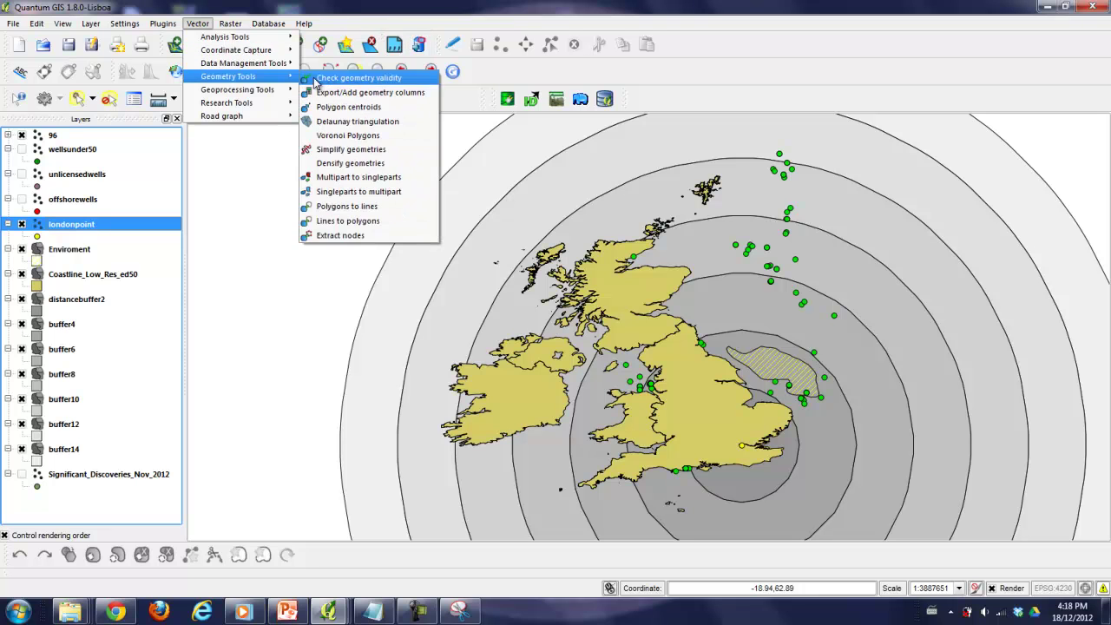
mouse_move(249, 86)
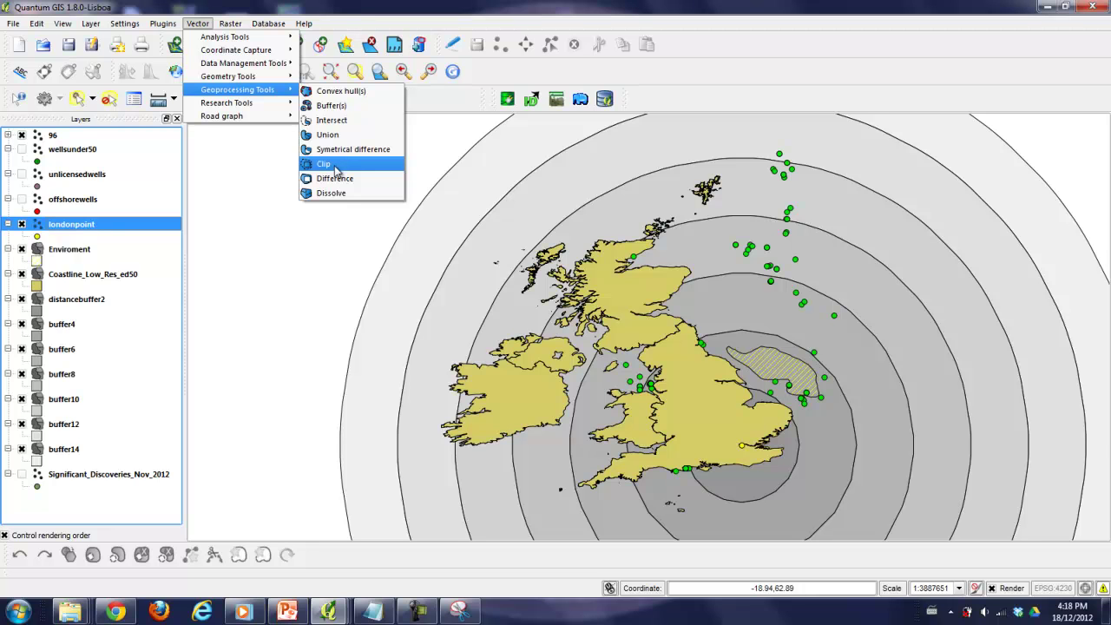
click(336, 170)
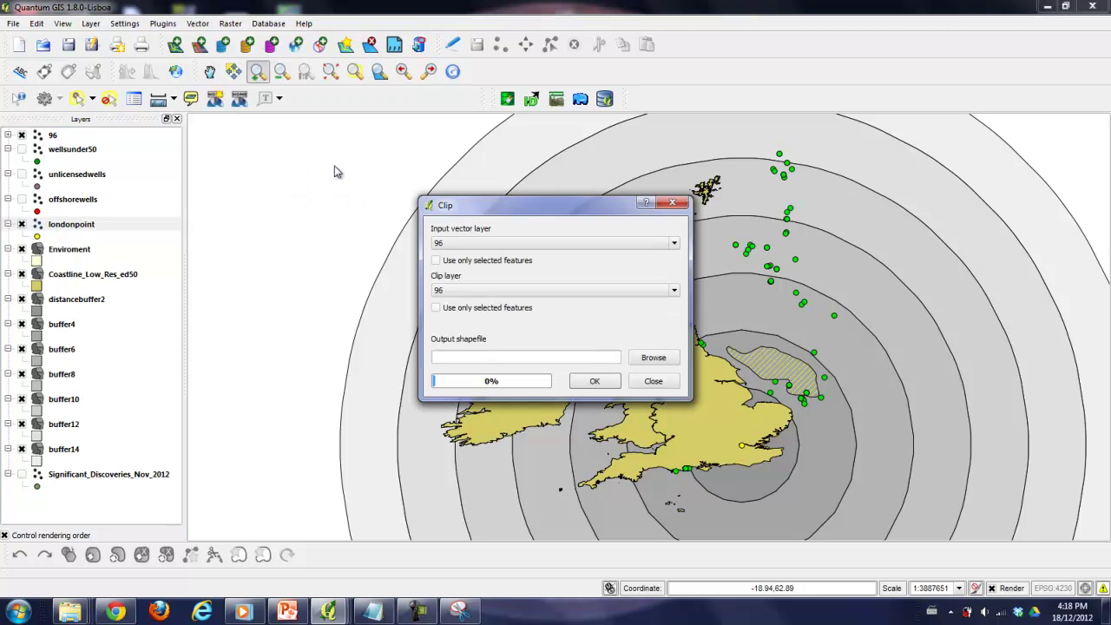
click(491, 246)
click(490, 255)
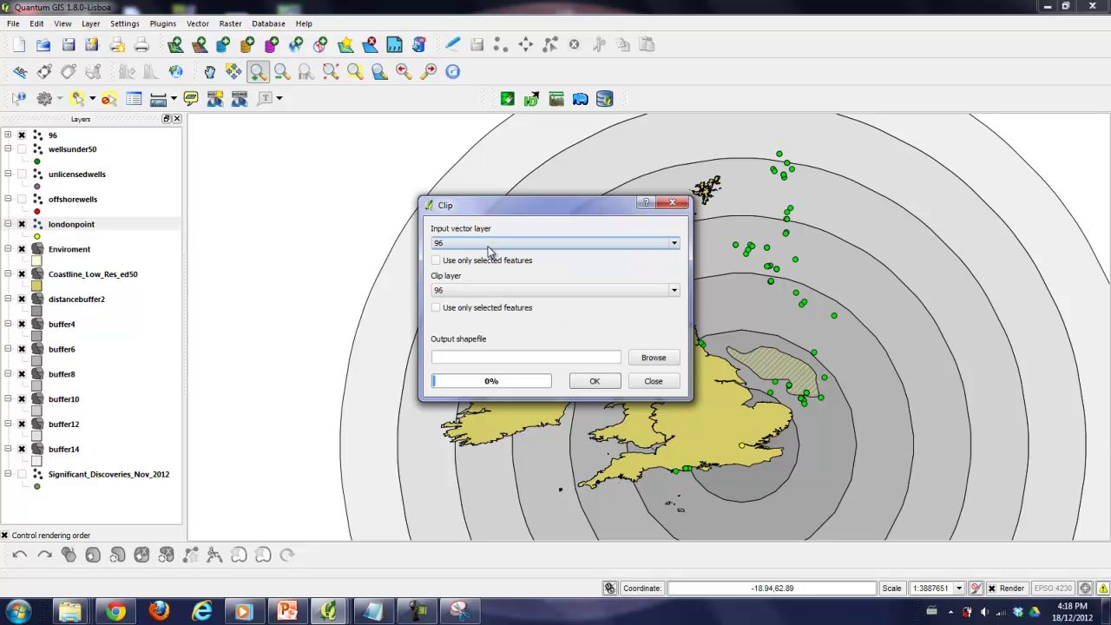
click(486, 292)
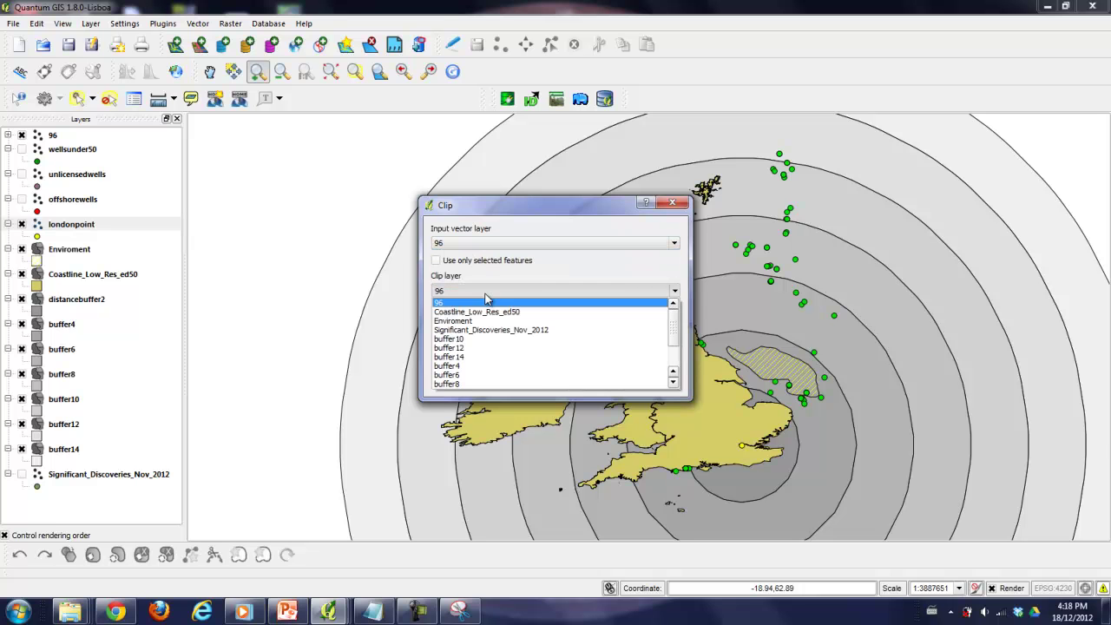
click(550, 366)
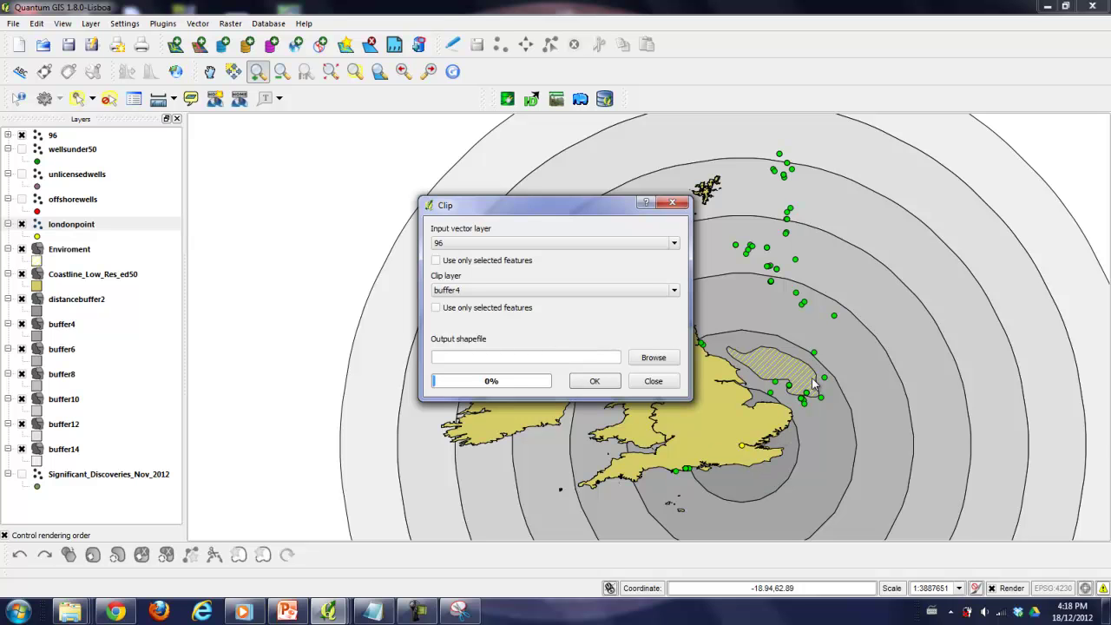
Set the clip output file to 96withdistance4.shp in the Dec18 folder
click(653, 357)
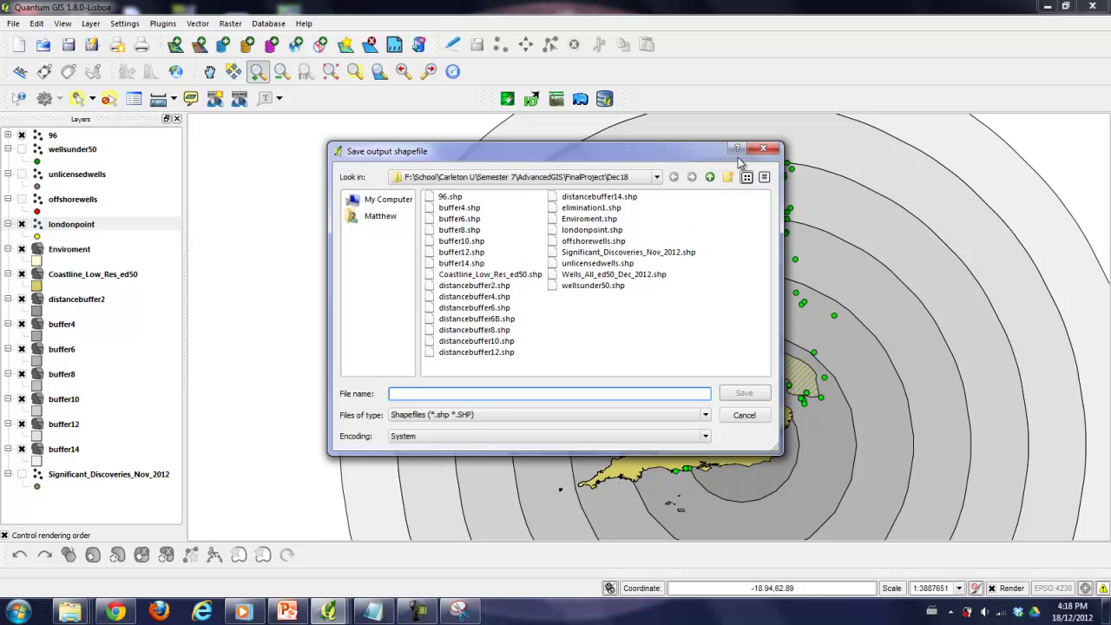
click(463, 197)
click(400, 397)
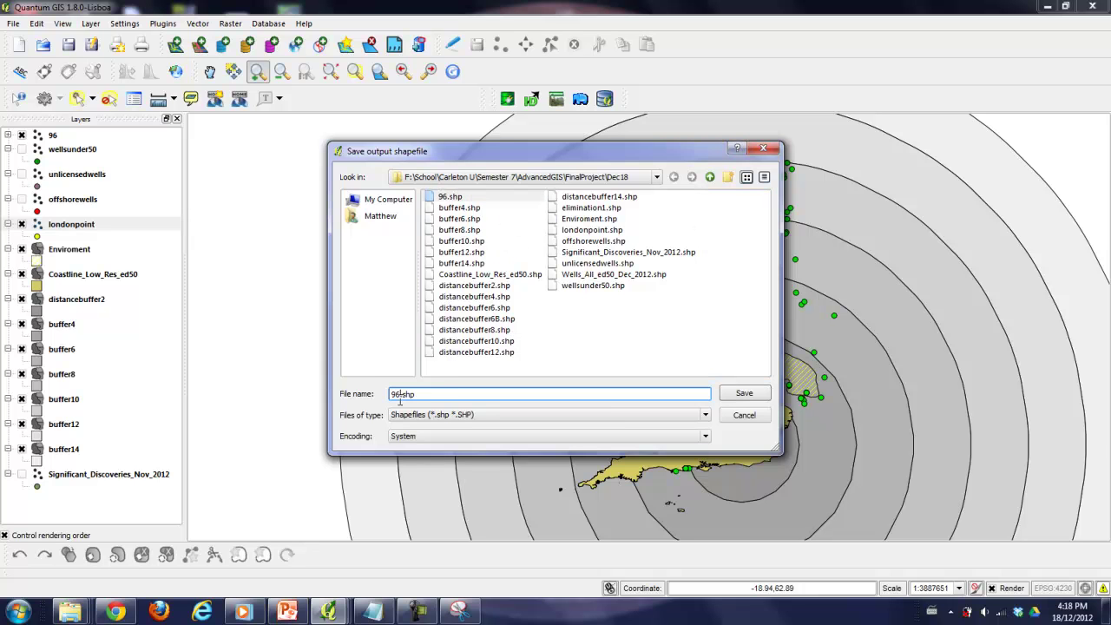
text(zone)
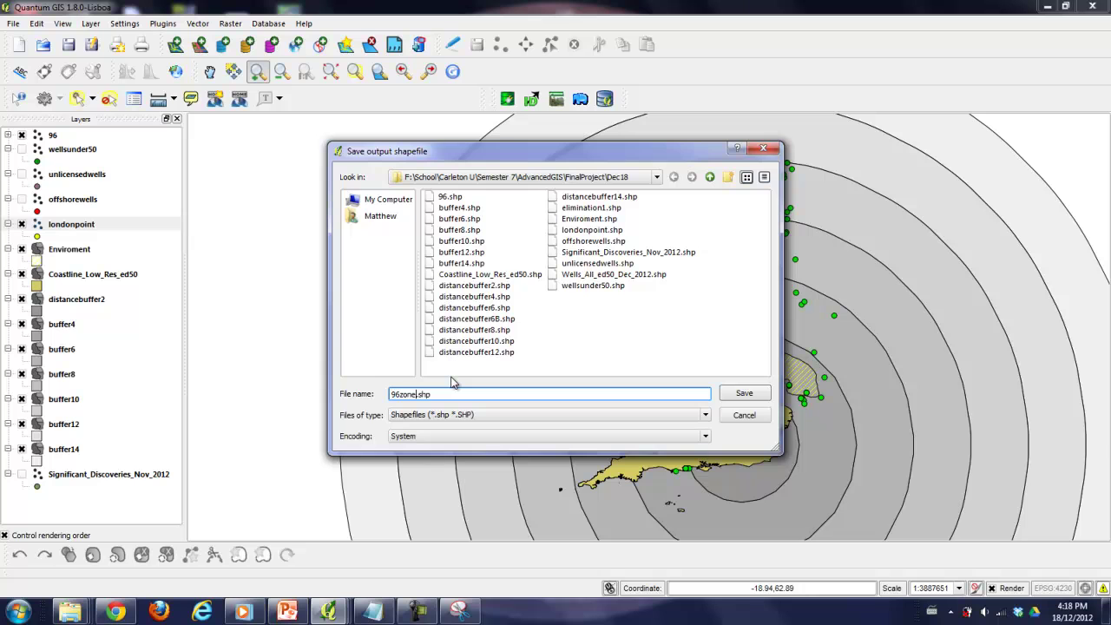
key(BackSpace)
key(BackSpace)
key(BackSpace)
key(BackSpace)
text(within)
key(BackSpace)
key(BackSpace)
key(BackSpace)
text(hdistance4)
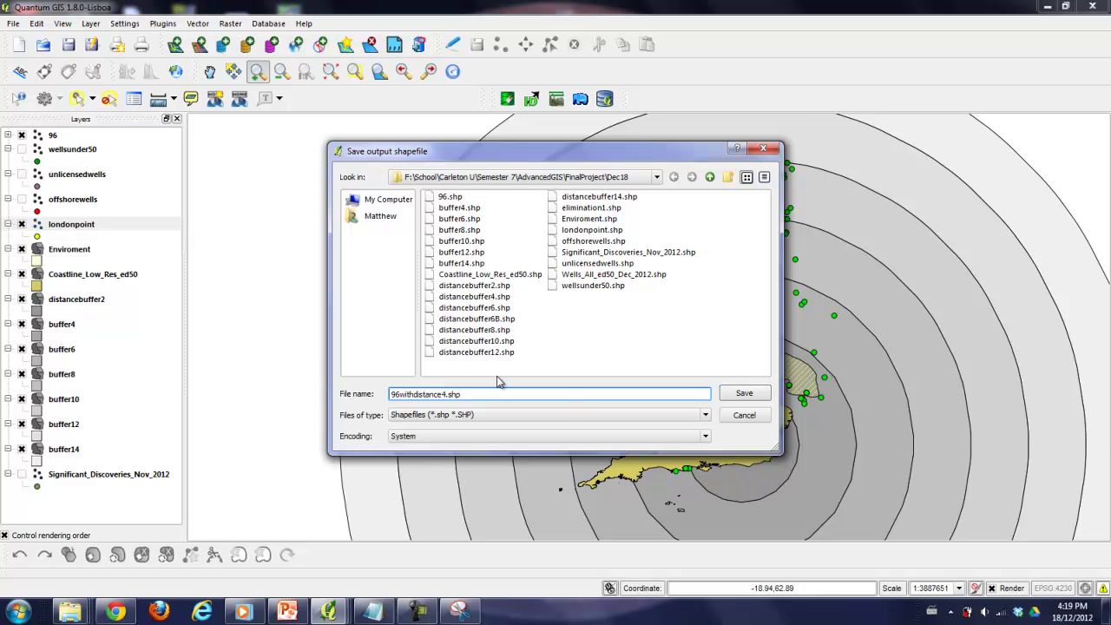
click(744, 392)
Run the clip and add the resulting 96withdistance4 layer to the map
click(594, 381)
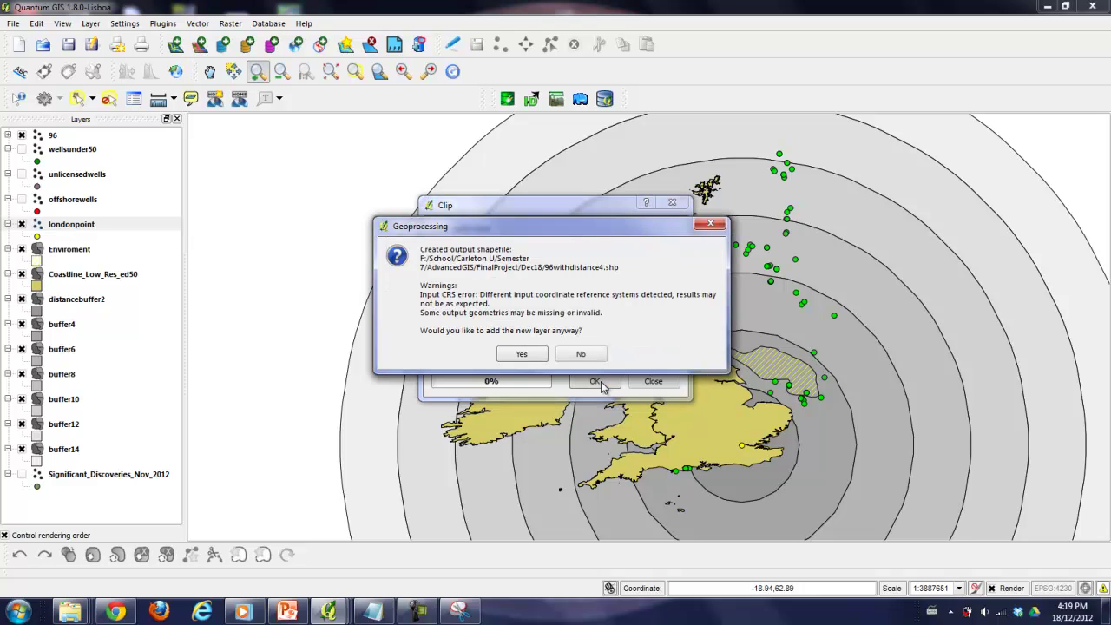
click(521, 353)
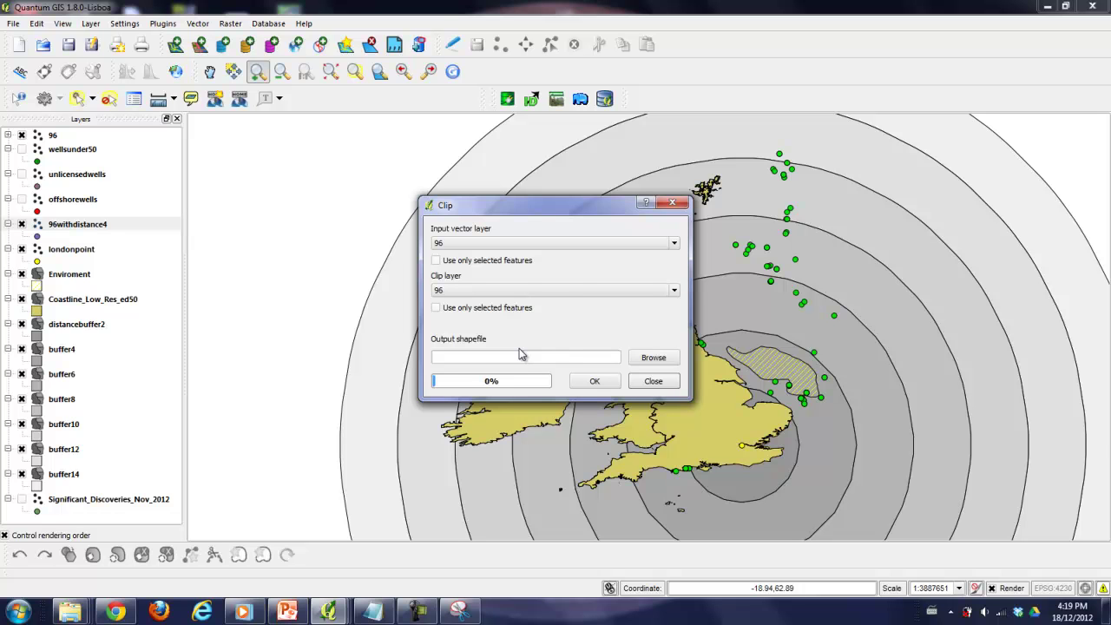
click(673, 203)
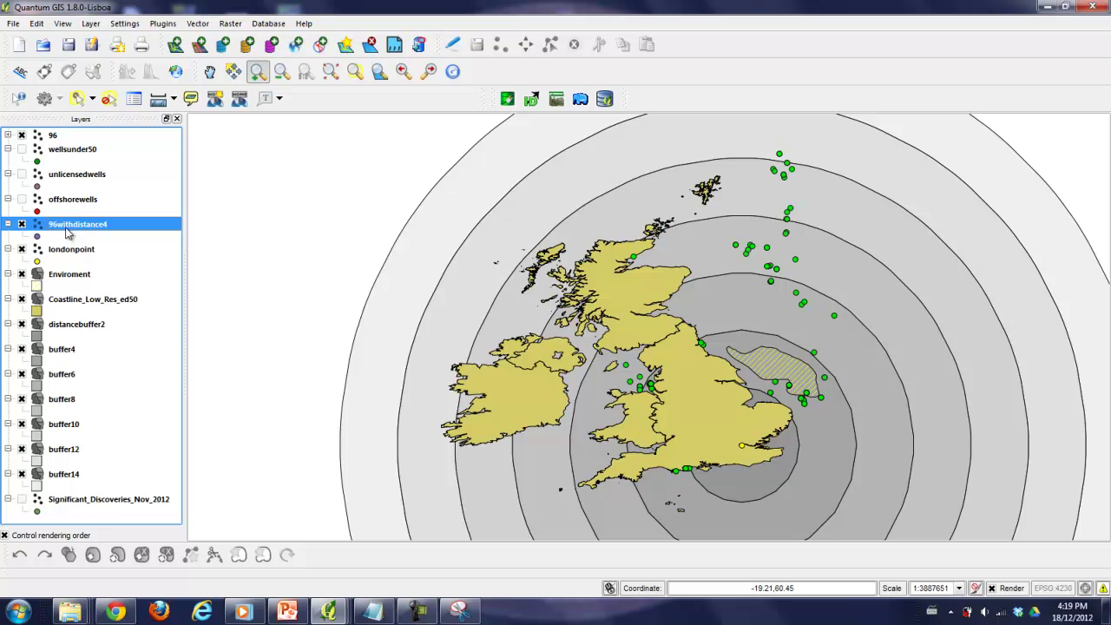
Move 96withdistance4 to the top of the layers and return to the full British Isles view
drag(69, 230, 74, 131)
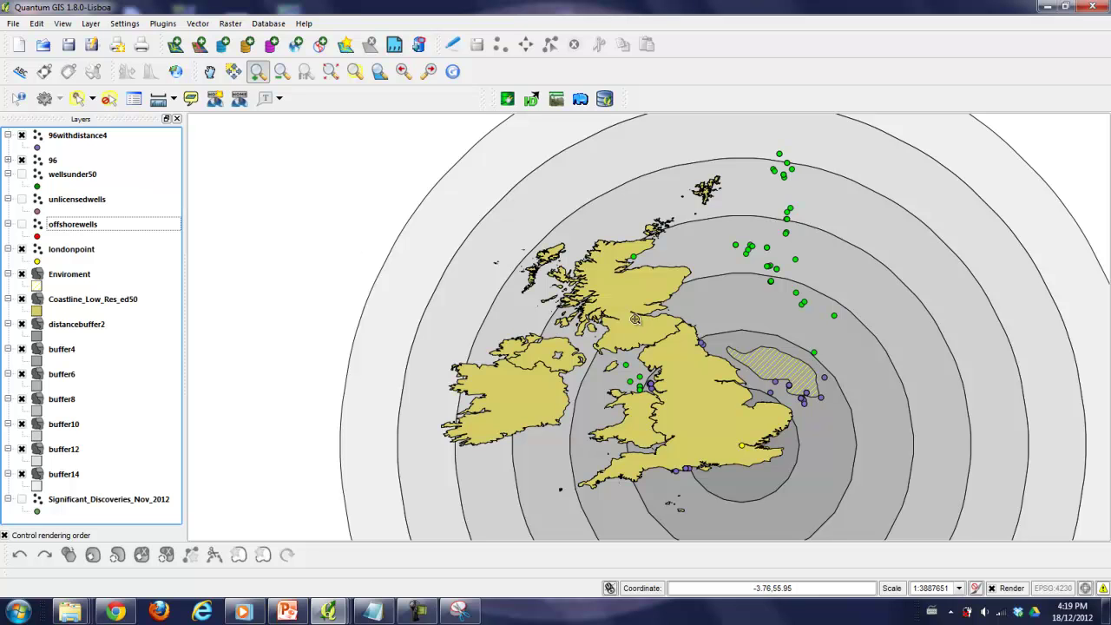
drag(838, 416, 757, 361)
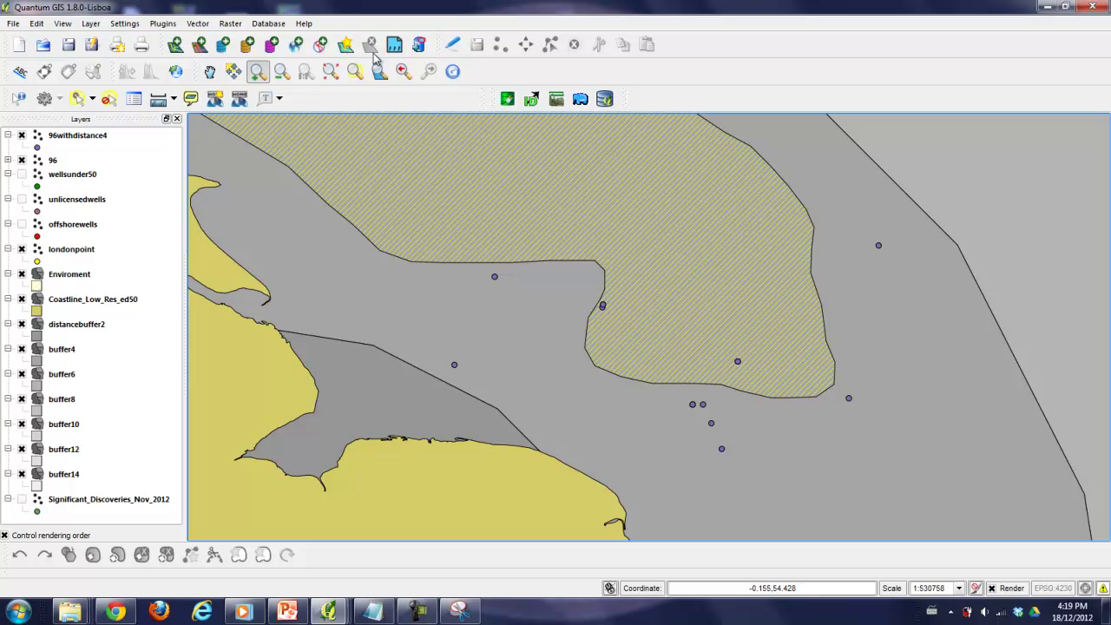
click(405, 71)
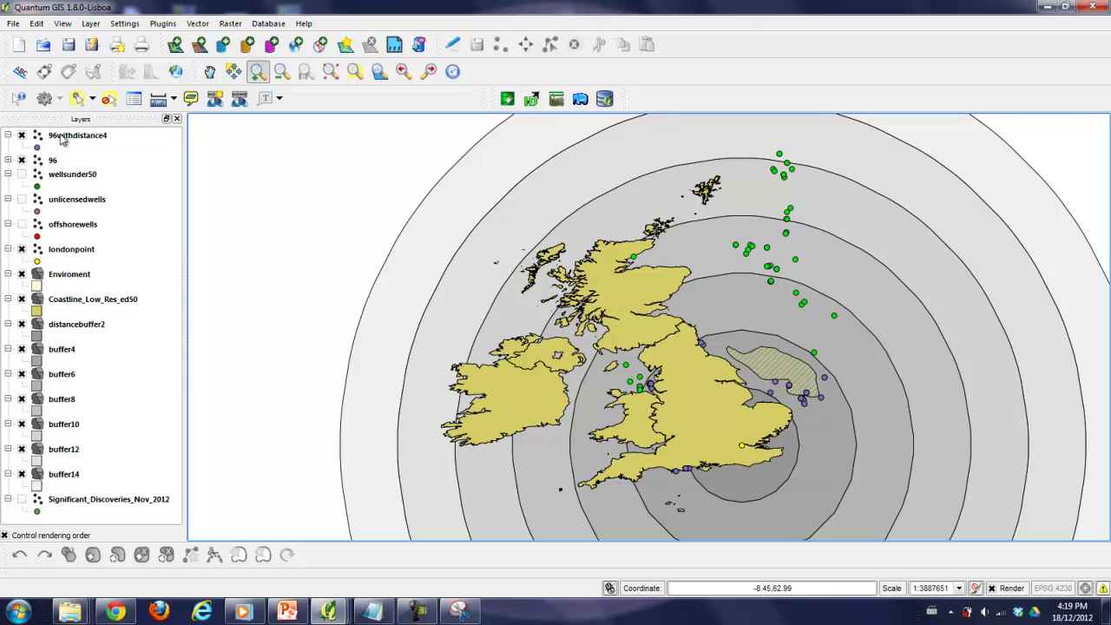
Set up the Difference tool with input 96withdistance4 and difference layer Enviroment
key(Tab)
click(197, 24)
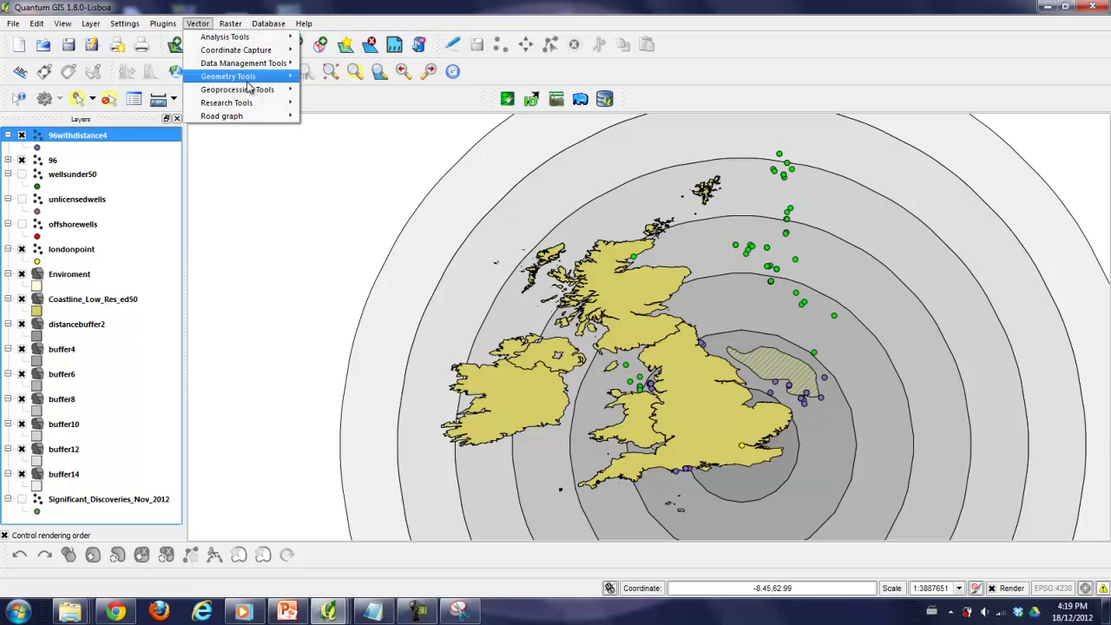
mouse_move(243, 76)
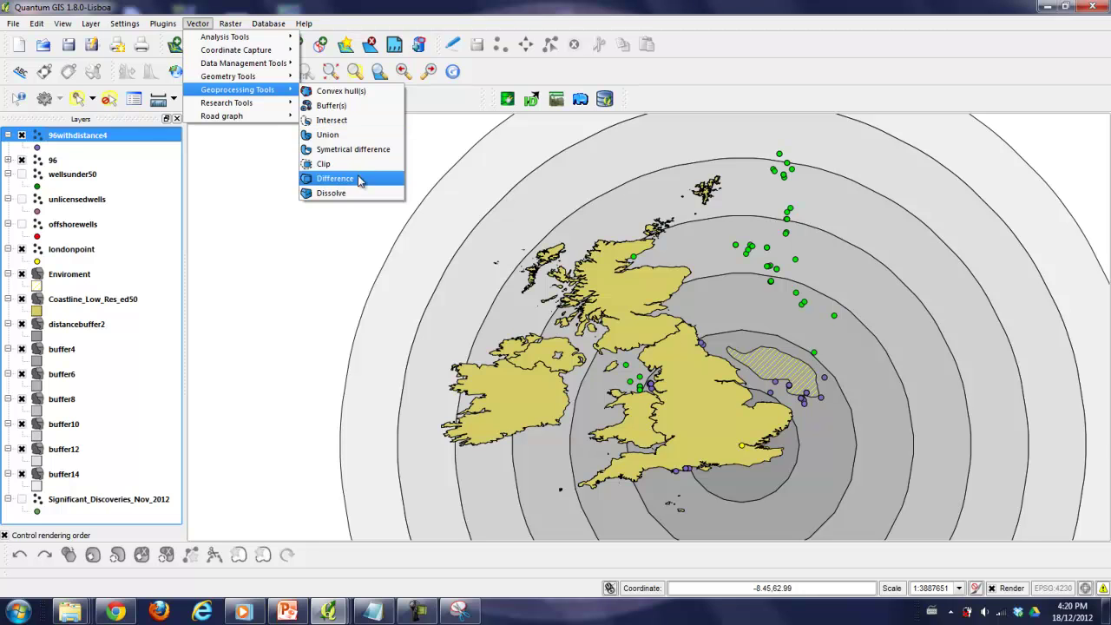
click(335, 178)
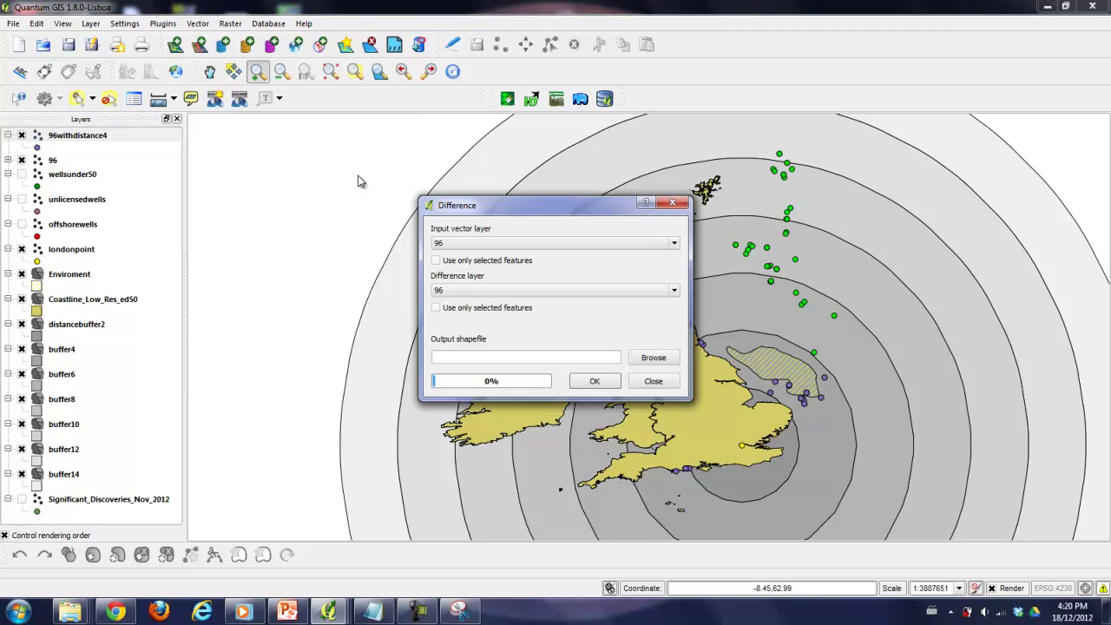
click(478, 242)
click(481, 258)
click(517, 288)
click(508, 340)
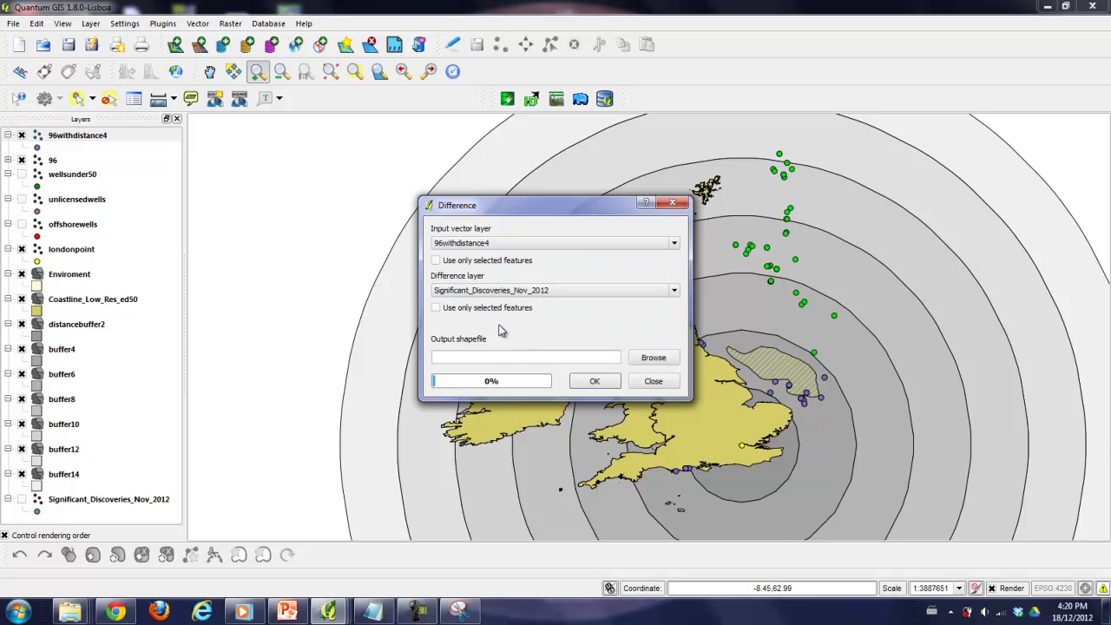
click(499, 290)
click(495, 330)
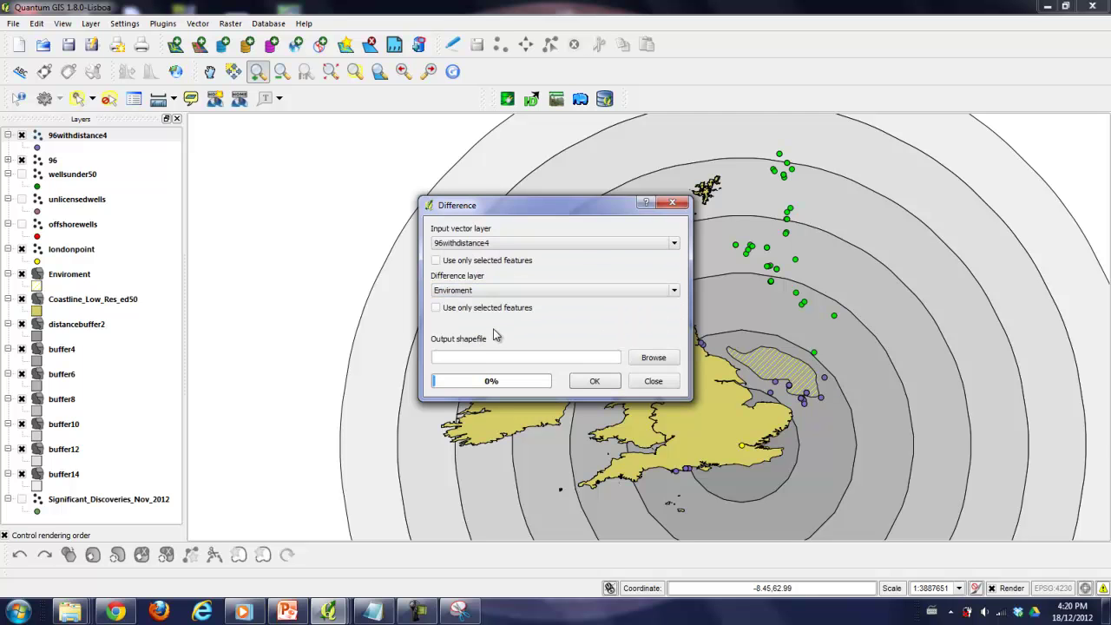
Save the difference as 96withdistanceENVIRO.shp, run it, and add the result to the map
click(653, 356)
click(449, 199)
click(475, 208)
click(438, 393)
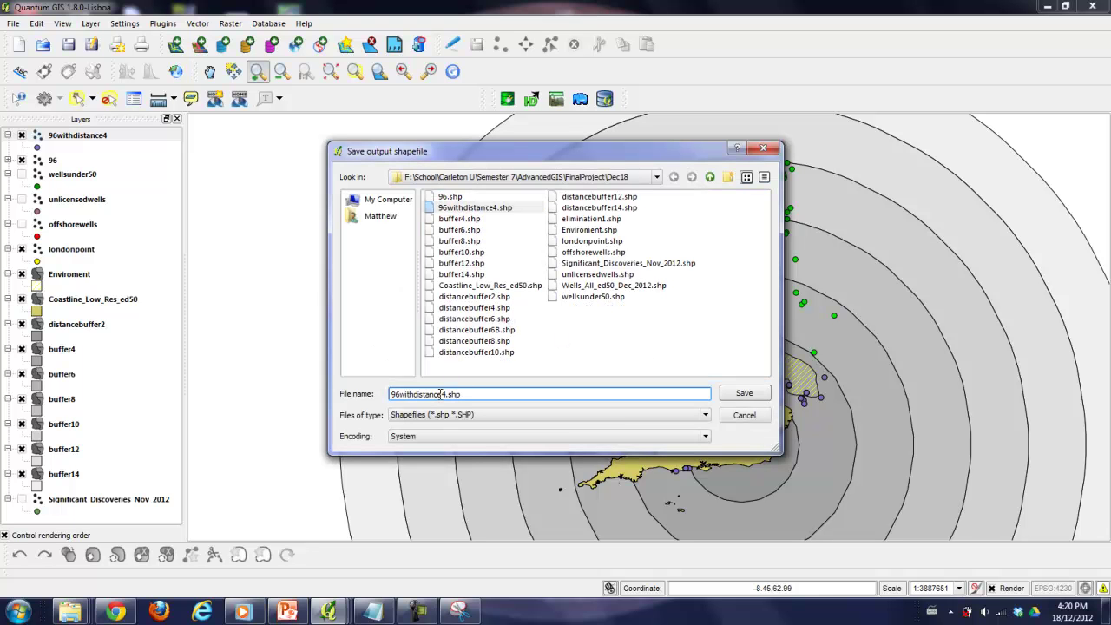
key(BackSpace)
text(ENIO)
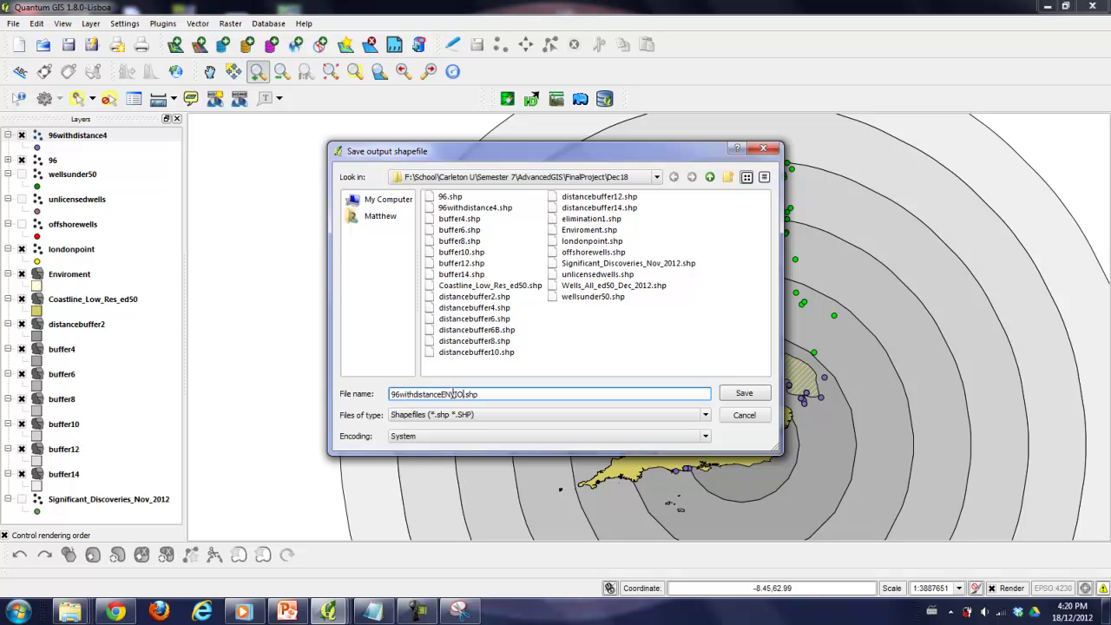
text( IRO)
click(750, 395)
click(603, 384)
click(519, 357)
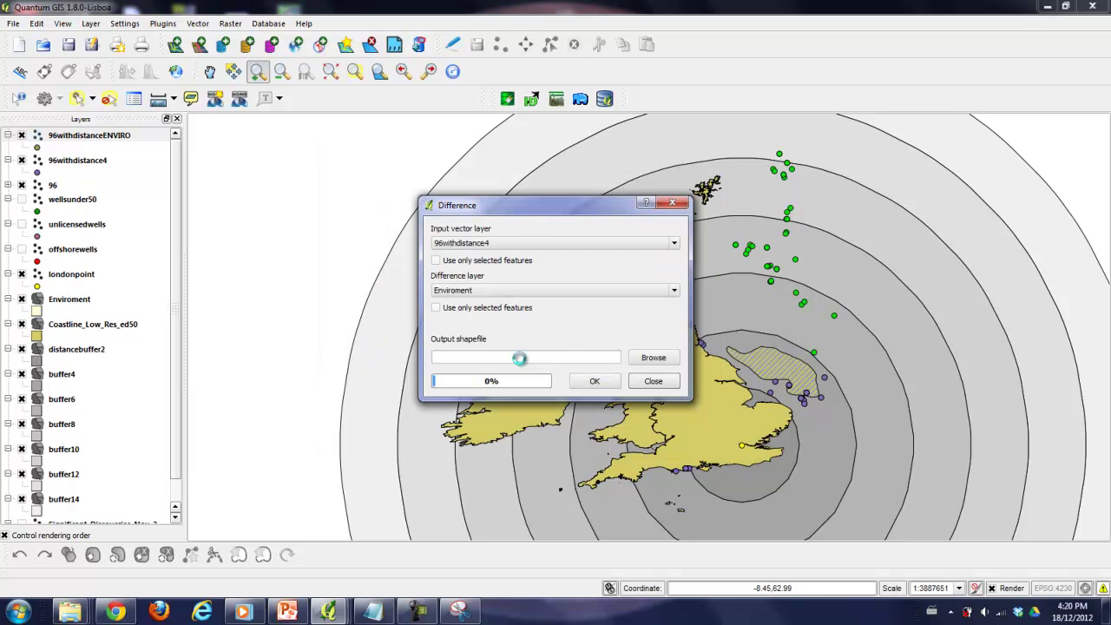
click(672, 203)
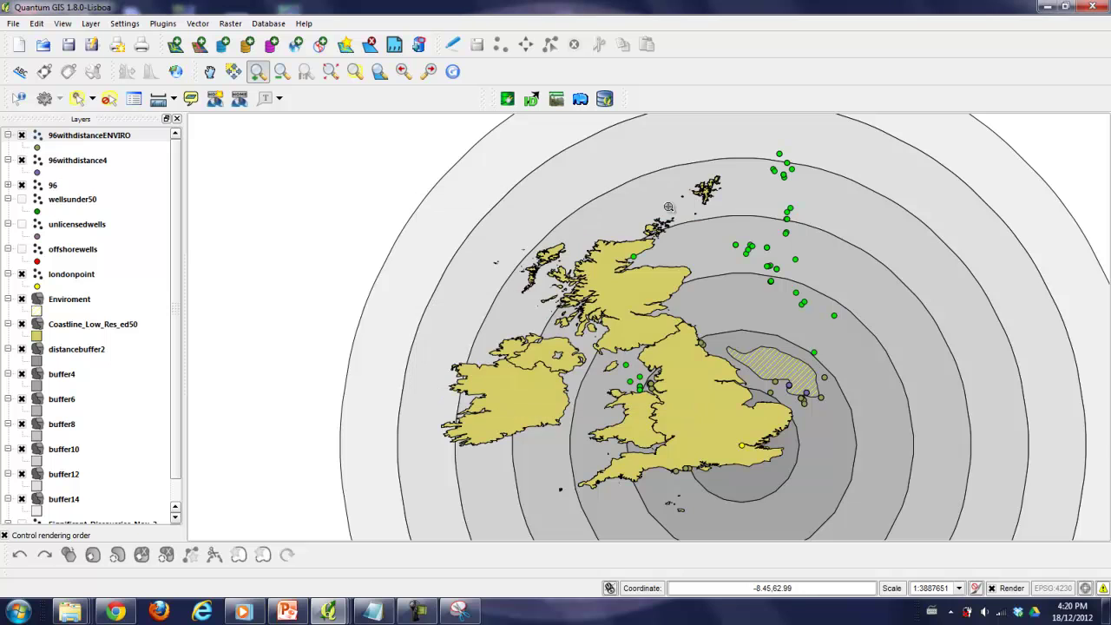
right_click(85, 134)
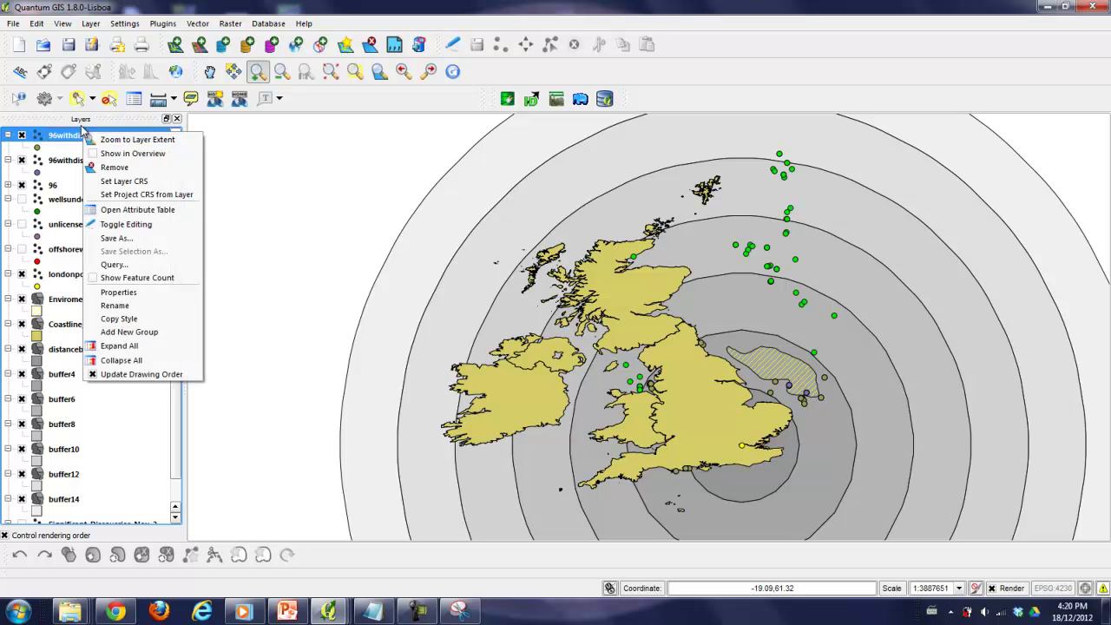
click(158, 210)
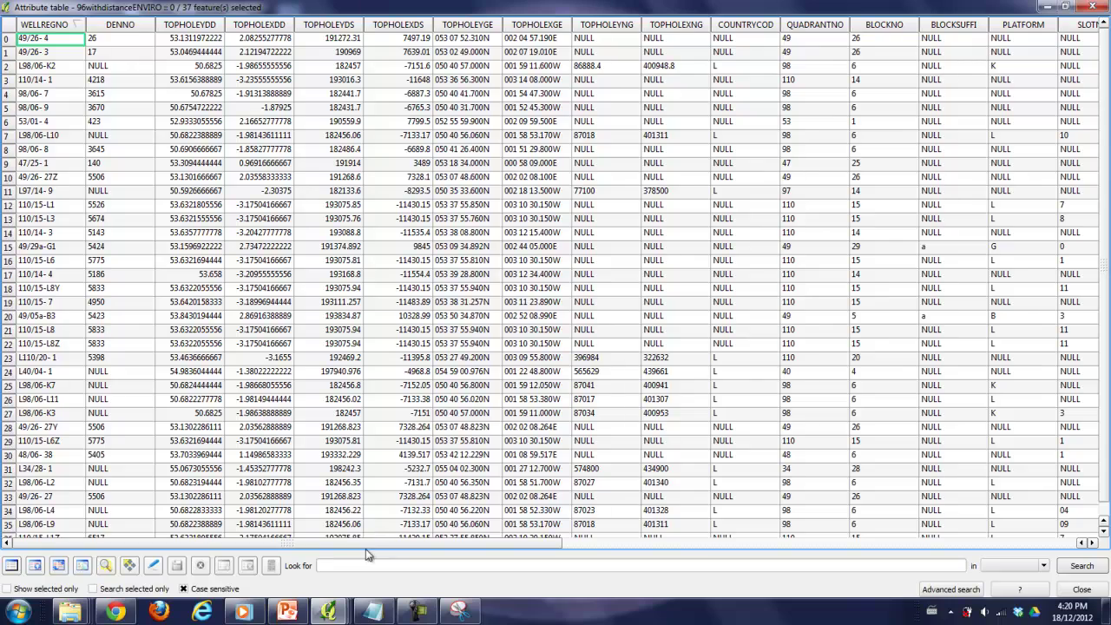
drag(366, 544, 1011, 547)
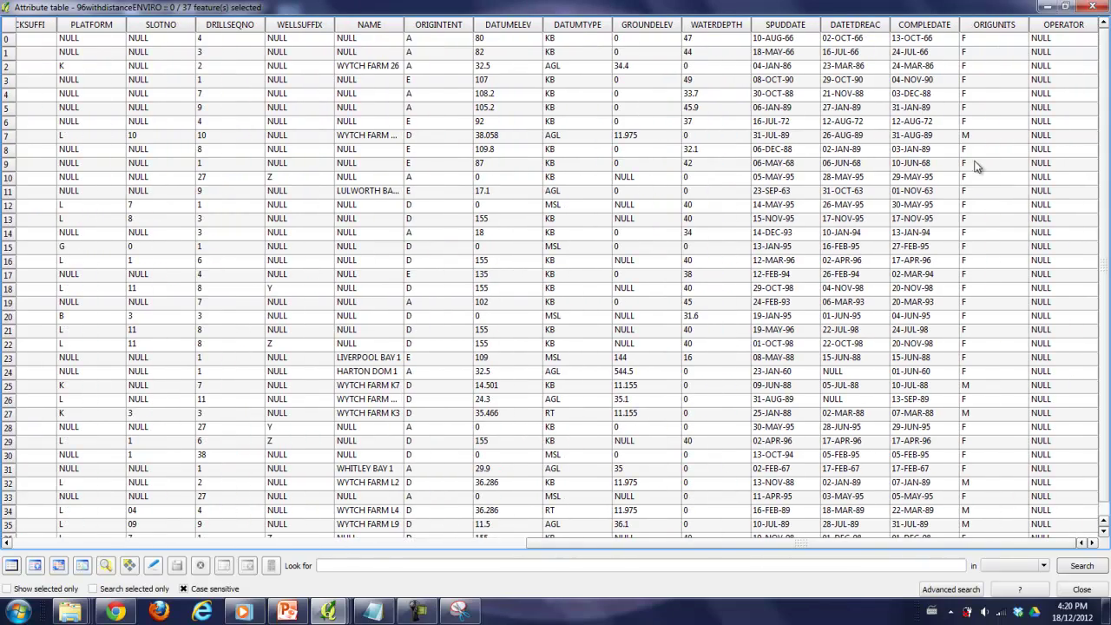
click(700, 26)
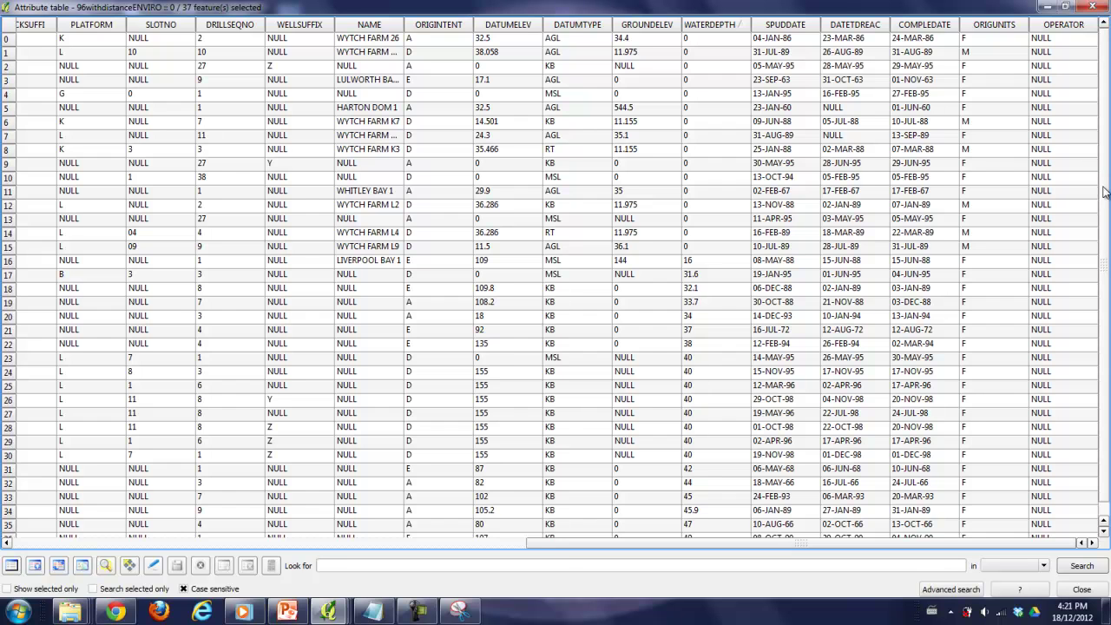
scroll(1104, 186, down, 1)
scroll(1103, 251, up, 1)
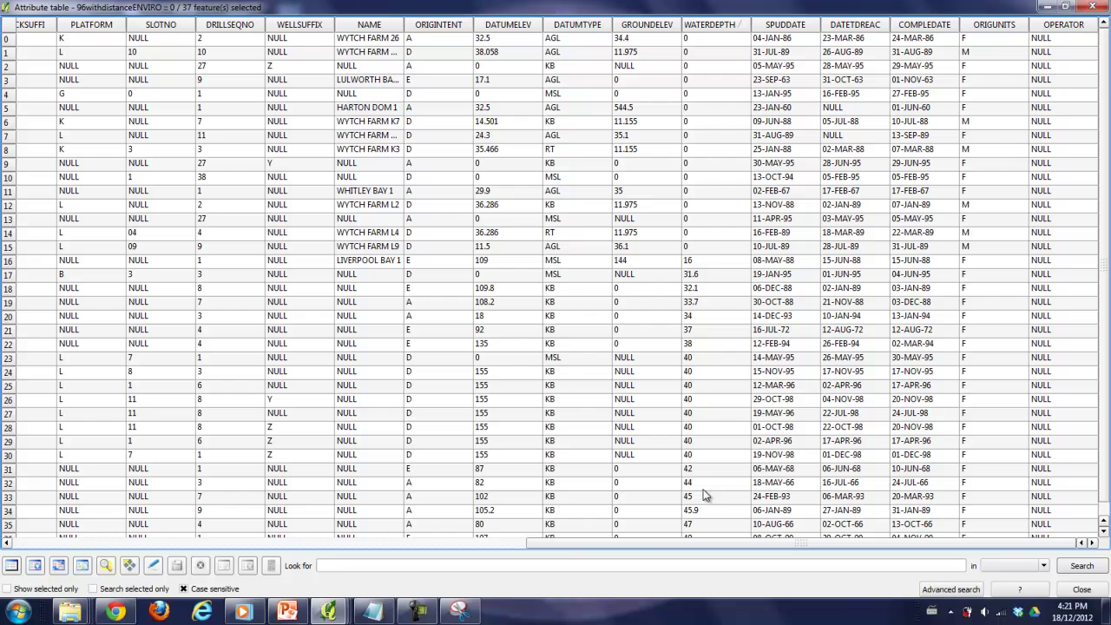
scroll(1104, 287, down, 1)
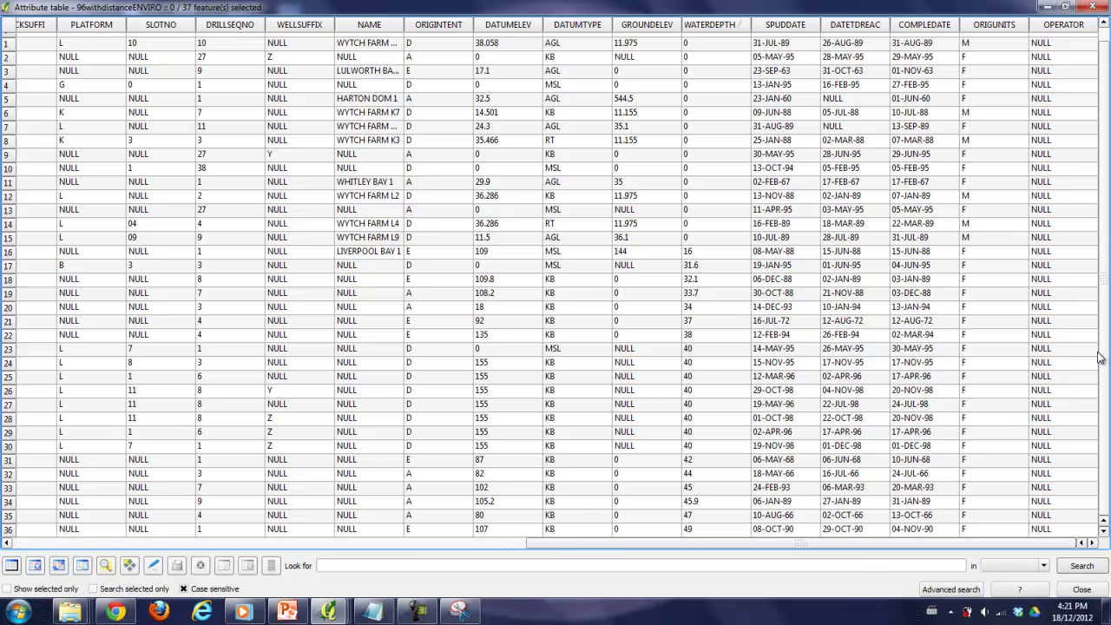
scroll(1096, 260, up, 1)
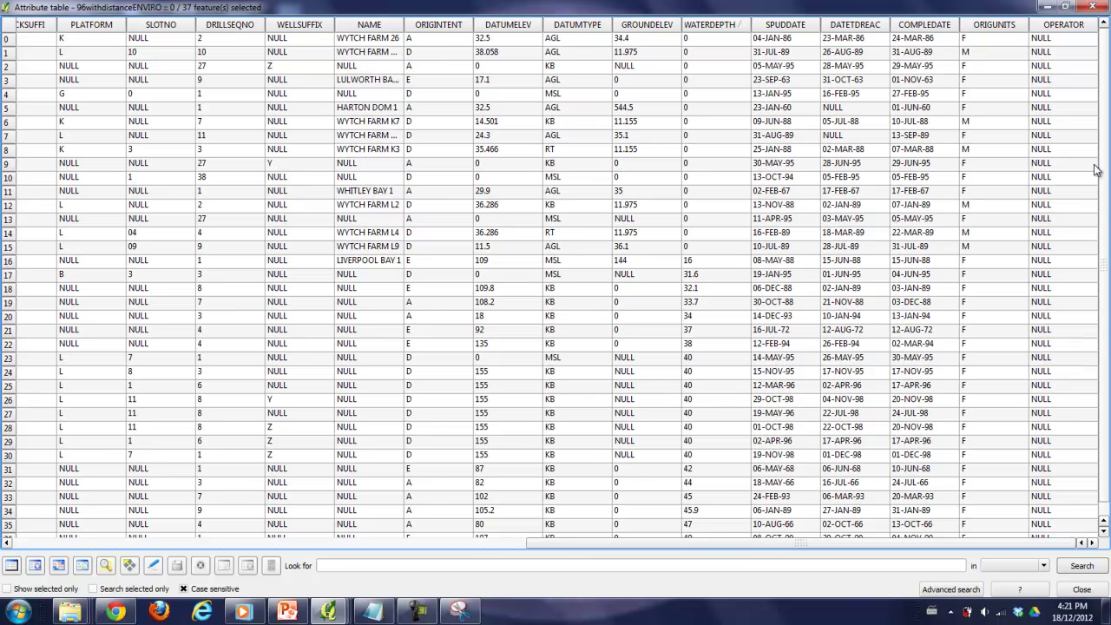
scroll(1097, 235, down, 1)
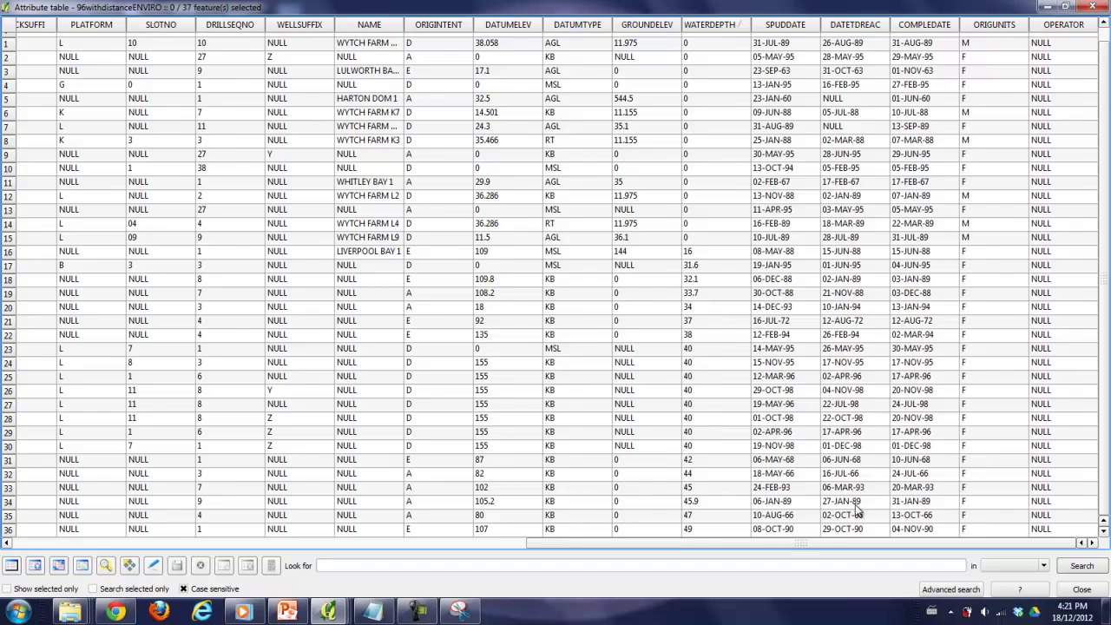
drag(842, 542, 310, 538)
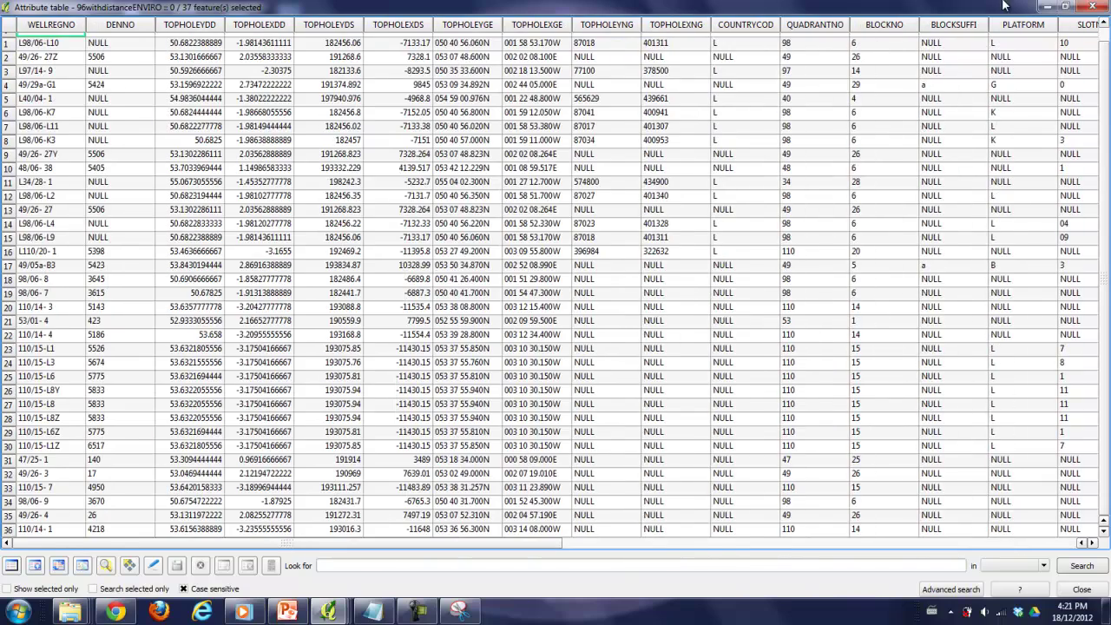
click(1042, 7)
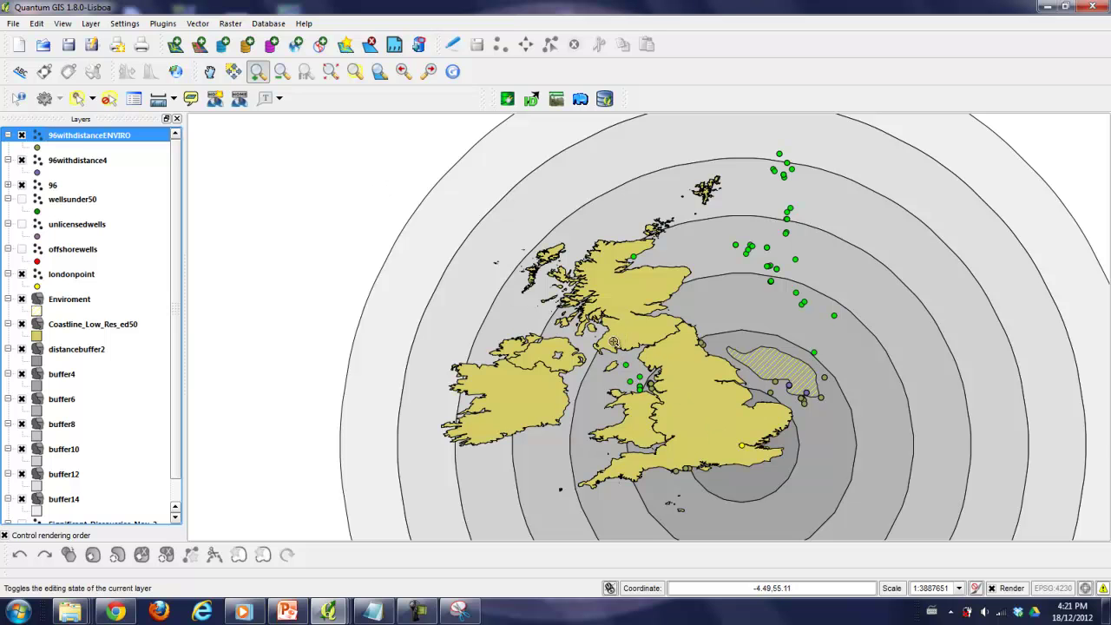
Zoom in on England and the North Sea and colour the 96withdistanceENVIRO points bright red
drag(701, 354, 853, 497)
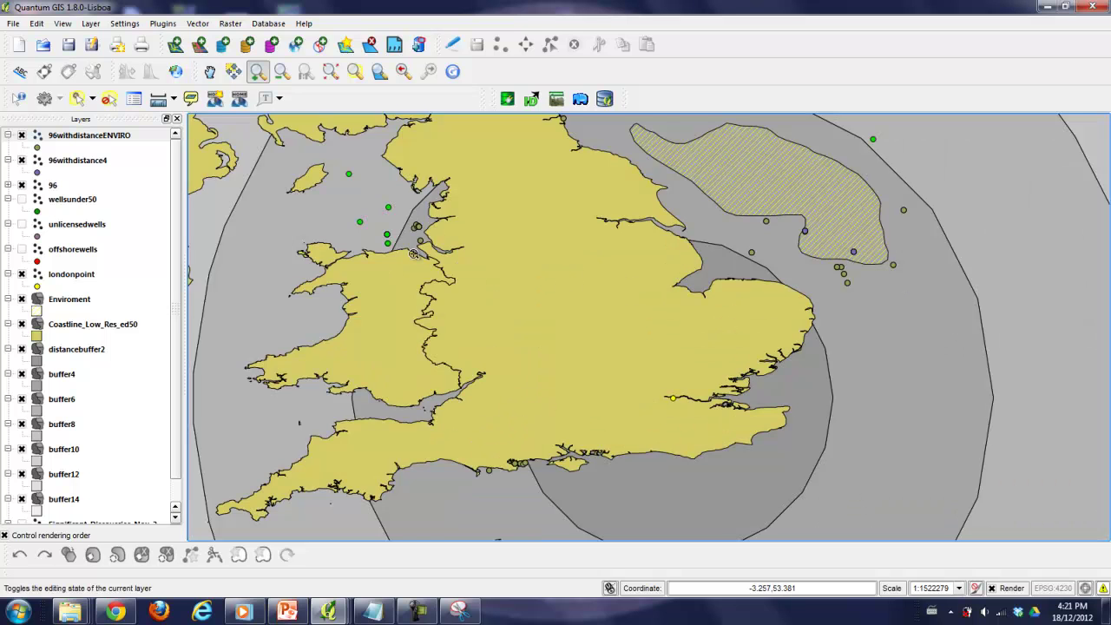
double_click(50, 151)
click(590, 236)
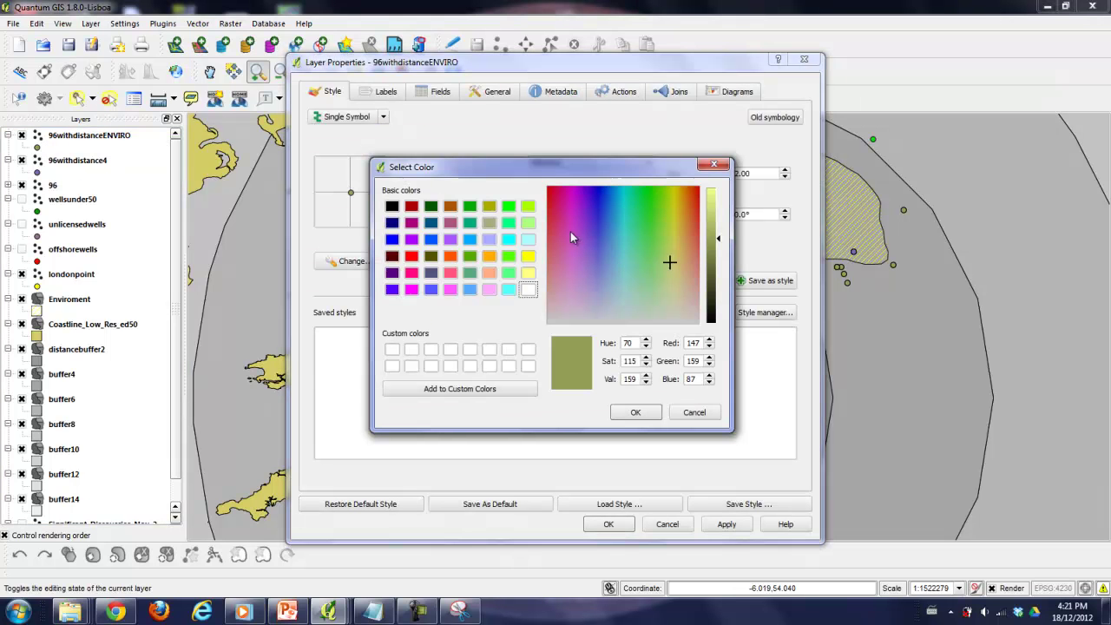
drag(671, 263, 711, 187)
click(635, 412)
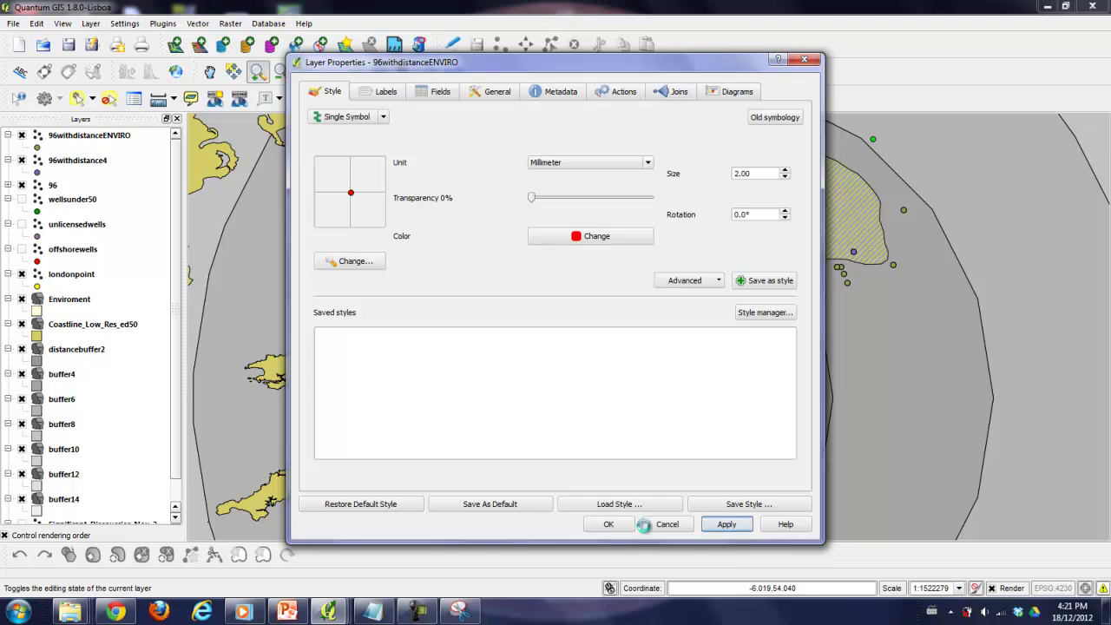
click(608, 524)
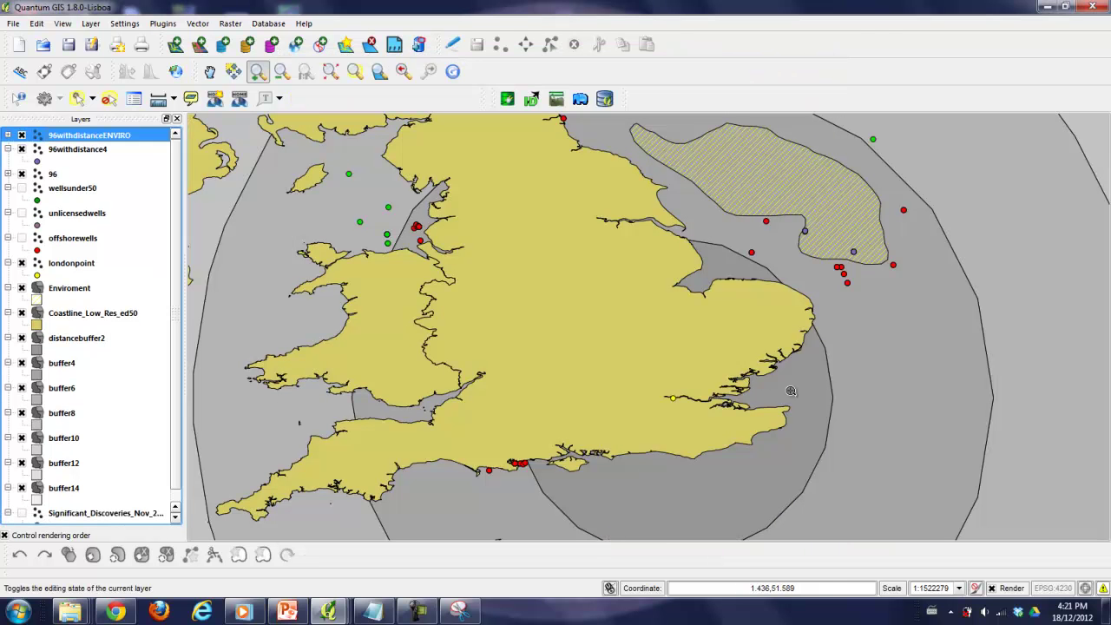